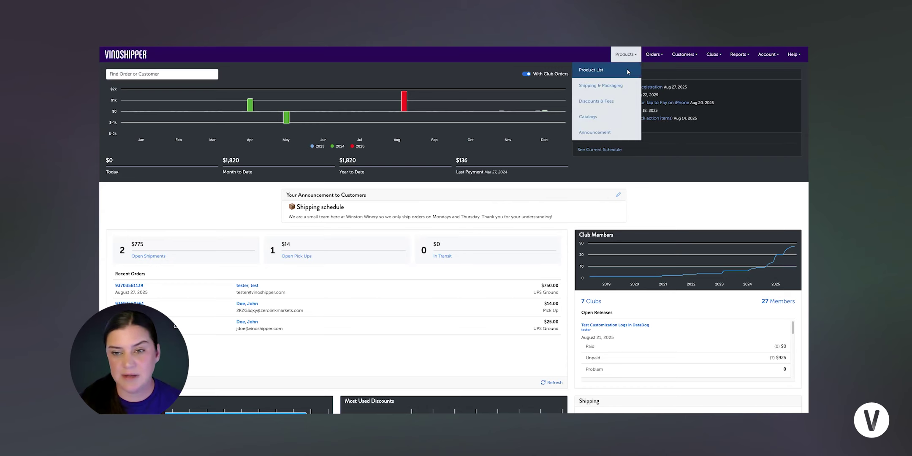
Step: Start a new product from the product list in the Packaged Alcohol category as Wine
click(628, 72)
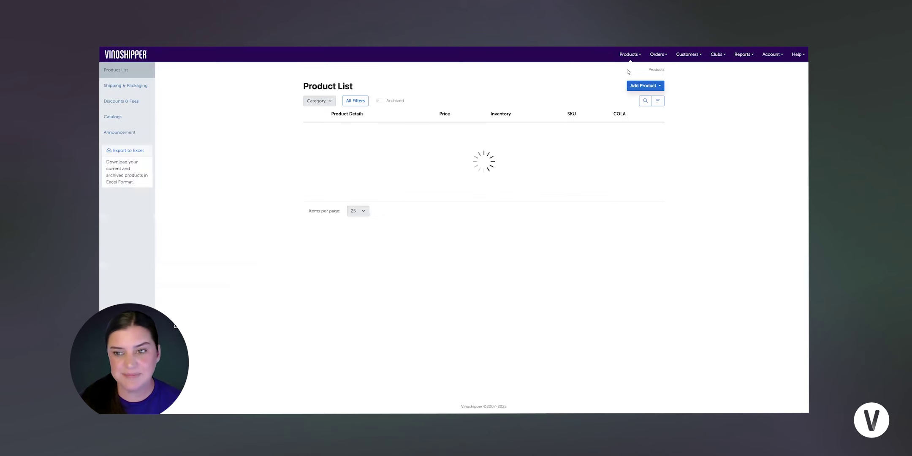
click(643, 89)
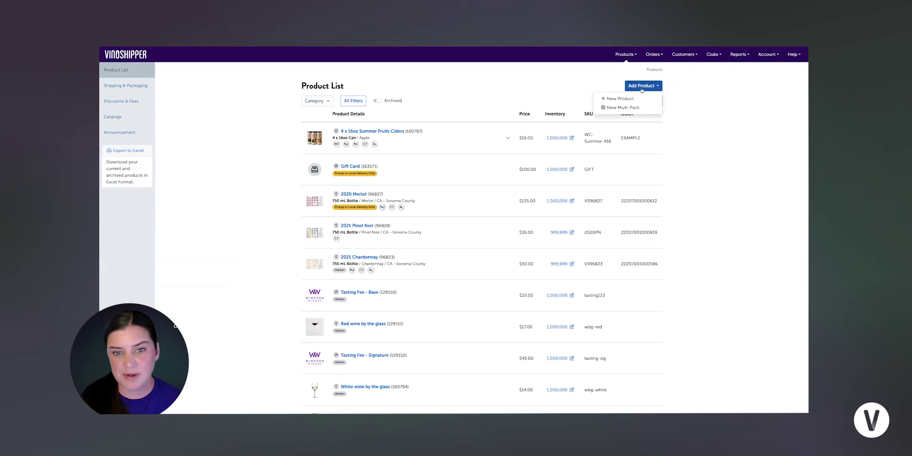
click(633, 100)
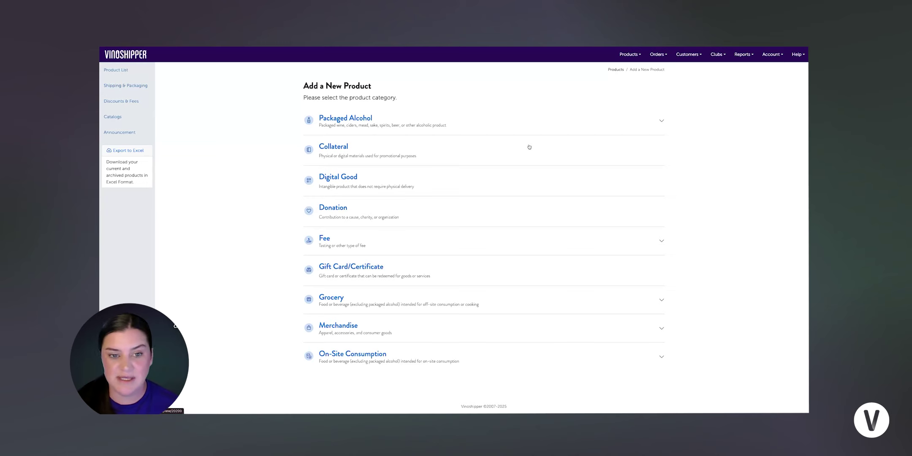
click(662, 122)
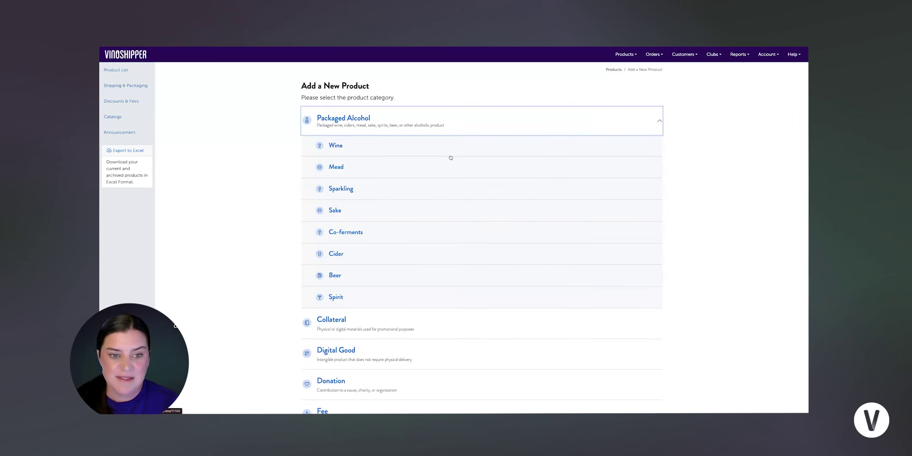
click(337, 148)
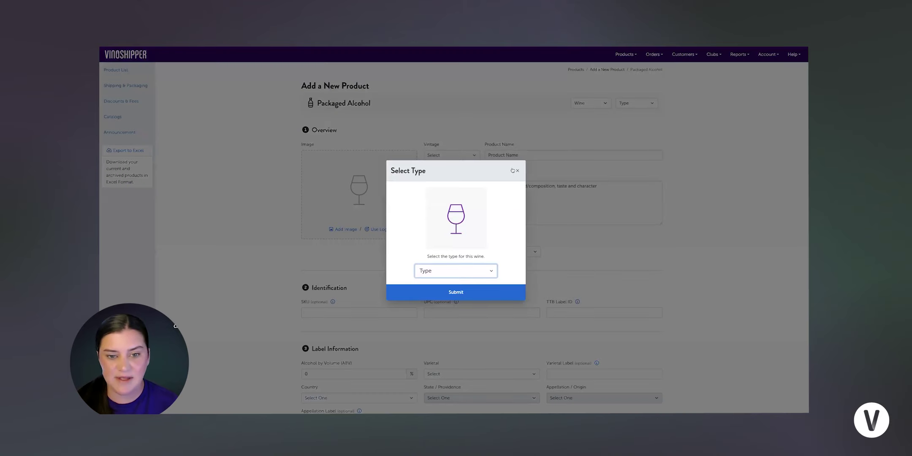
Step: Set the wine type to Red and choose 2022 as the vintage
click(490, 270)
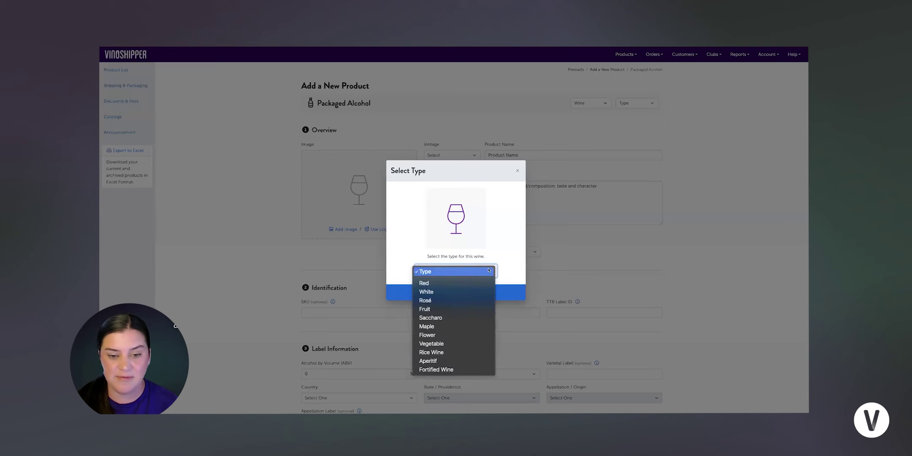
click(456, 282)
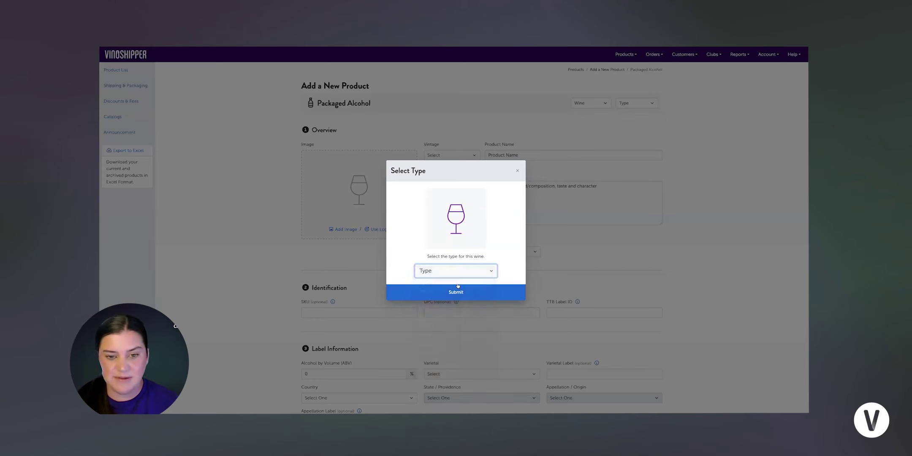
click(470, 293)
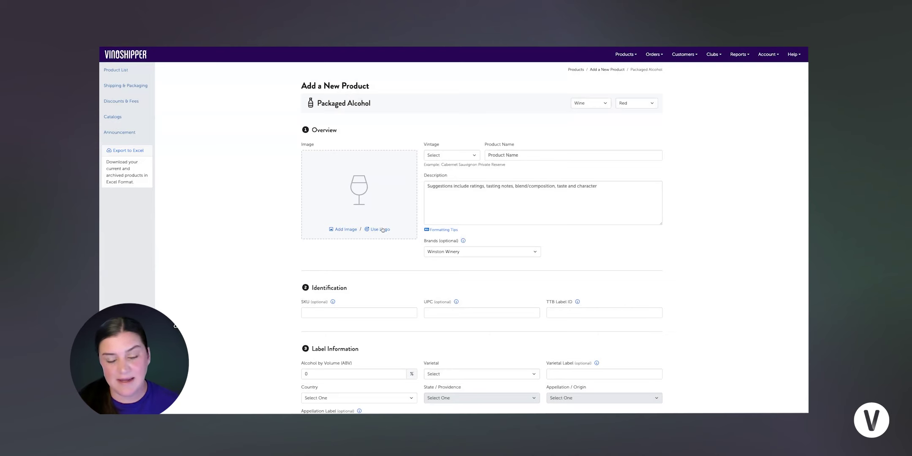
click(473, 156)
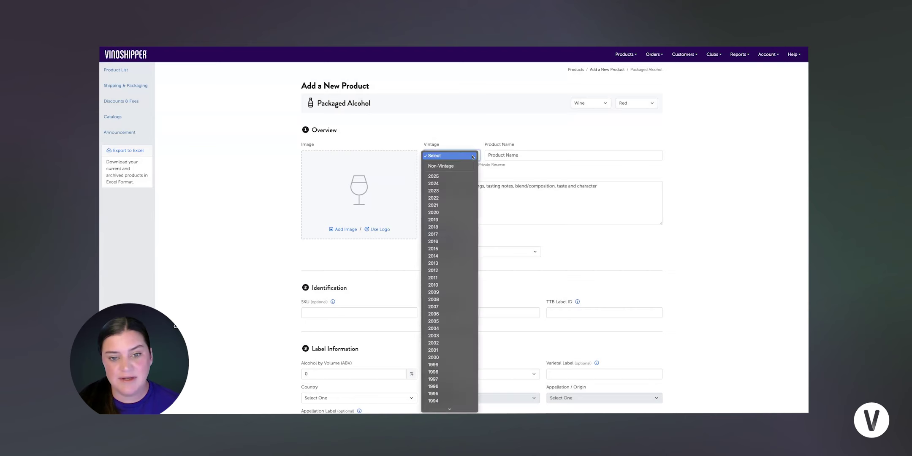
click(459, 197)
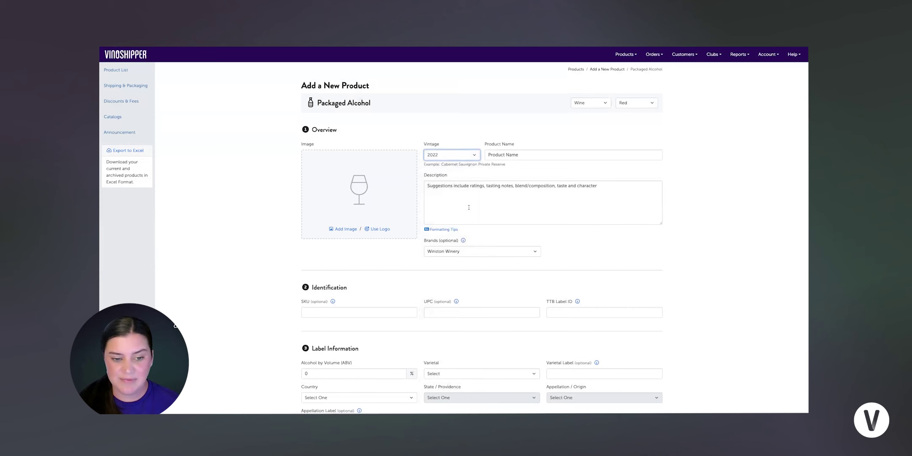
Step: Review the Identification fields, including the TTB Label ID, and the Label Information section of the product form
scroll(469, 208, down, 3)
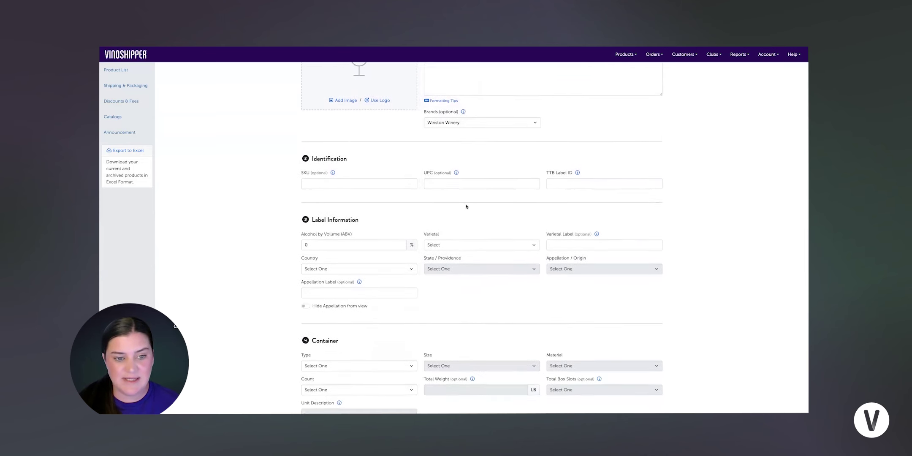
scroll(467, 206, down, 1)
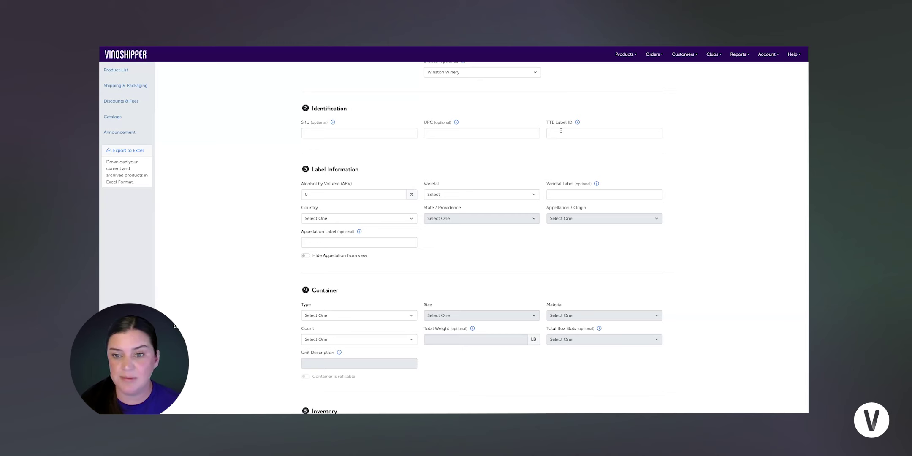
click(577, 133)
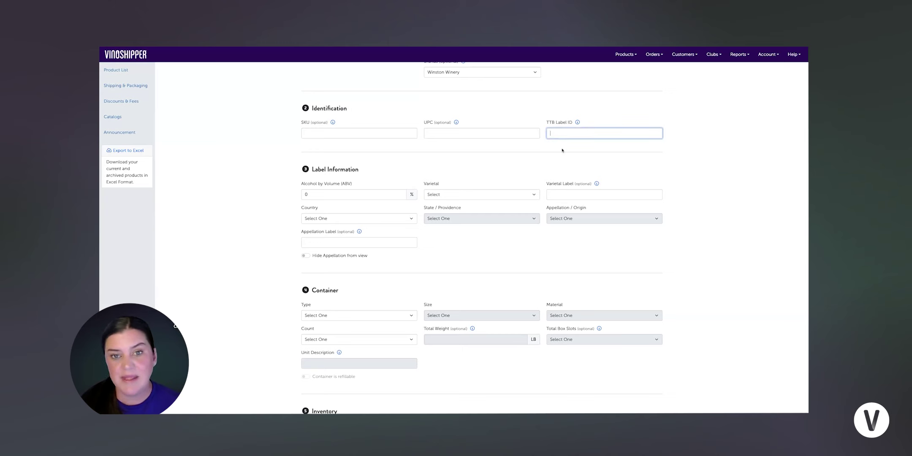
scroll(561, 154, down, 1)
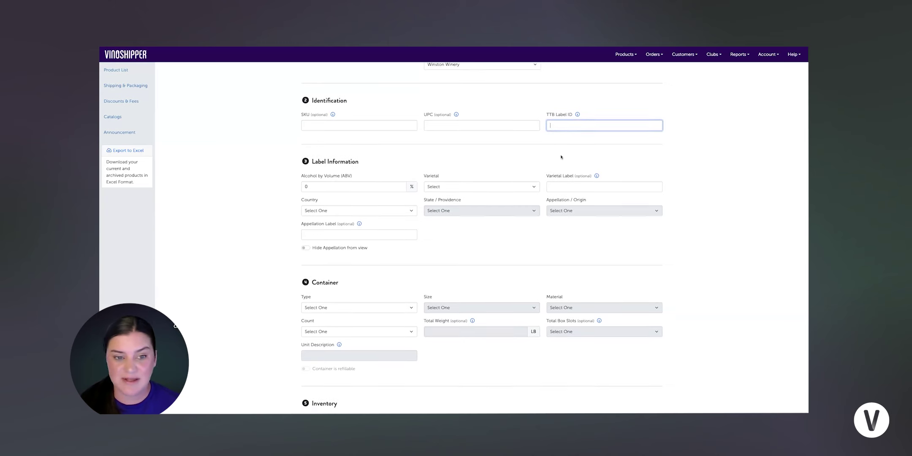
scroll(555, 160, down, 1)
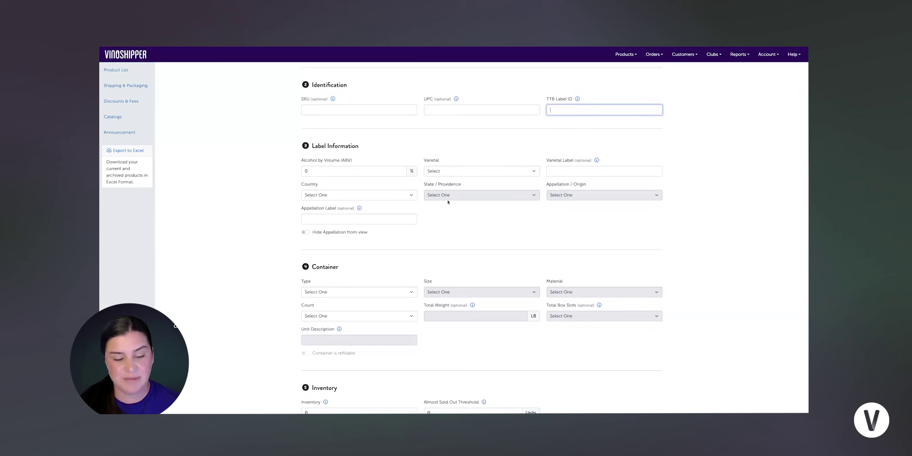
scroll(448, 203, down, 2)
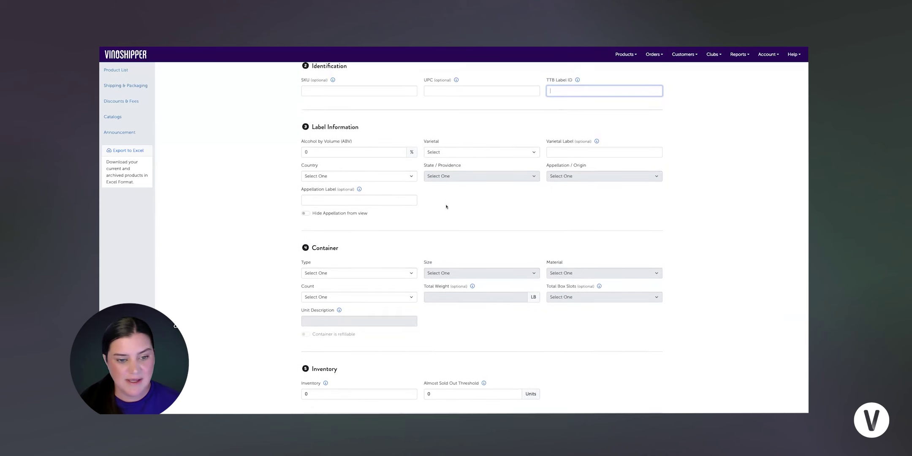
scroll(447, 207, down, 3)
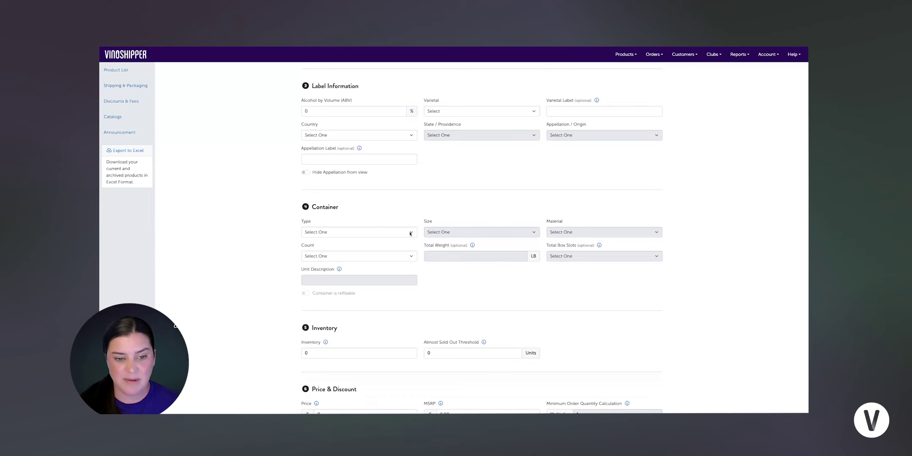
Step: Set the container type to Bottle, the size to 750mL and the material to Glass
click(410, 233)
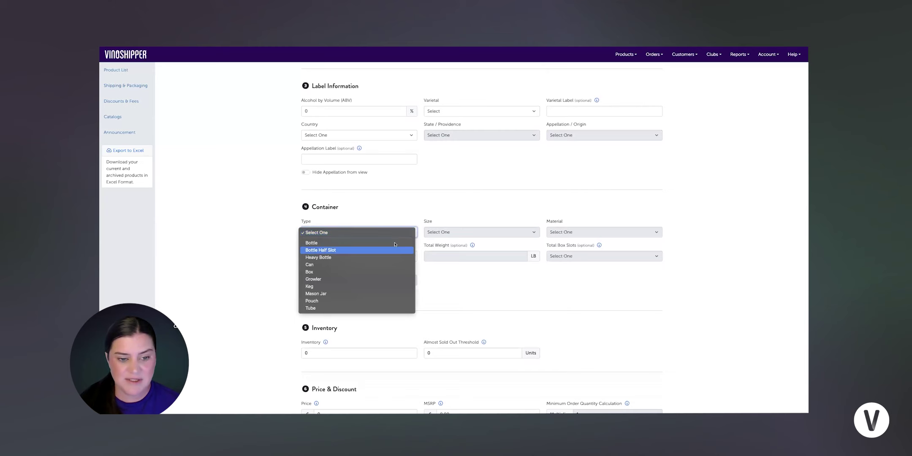
click(400, 244)
click(525, 233)
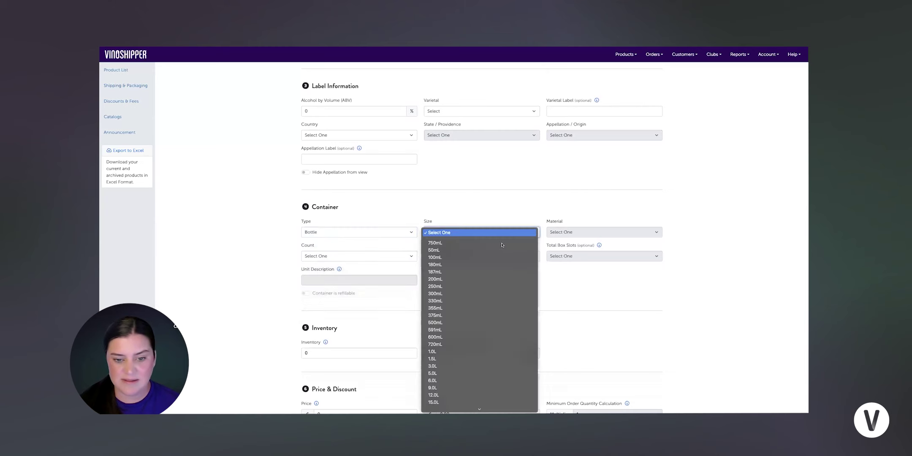
click(525, 242)
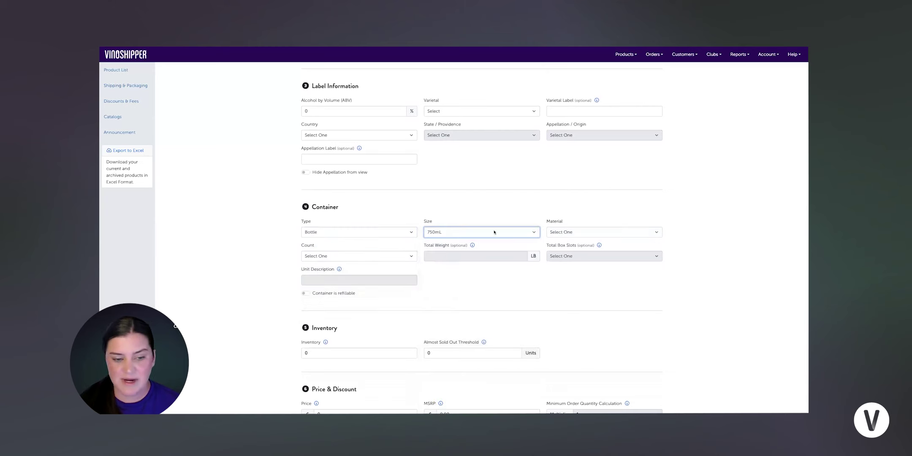
click(557, 235)
click(557, 243)
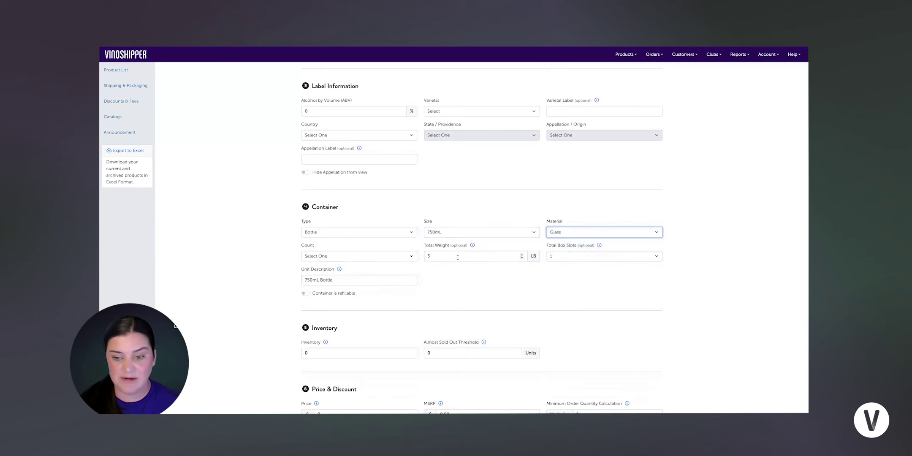
Step: Examine the remaining container fields and the Inventory, Price & Discount and Settings sections
scroll(451, 273, down, 3)
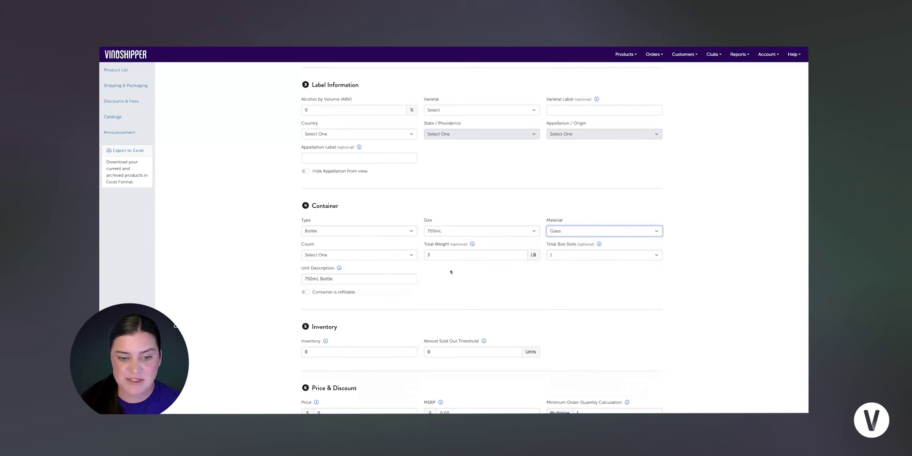
scroll(452, 272, down, 3)
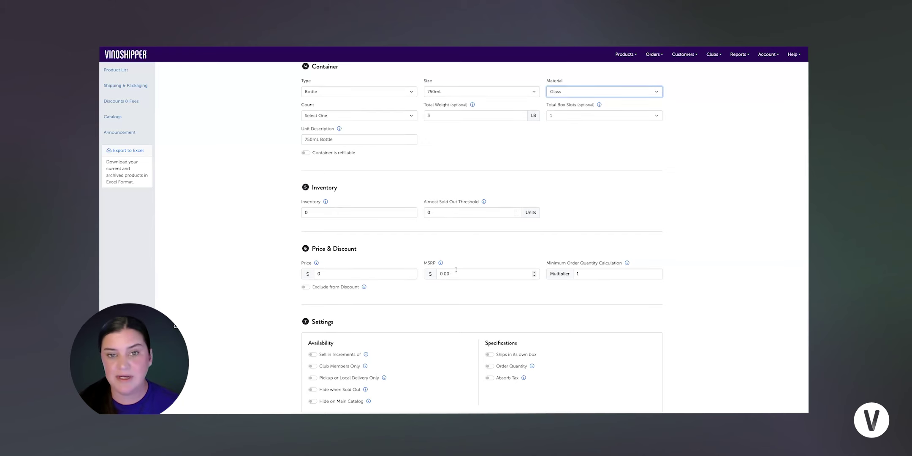
scroll(480, 264, down, 1)
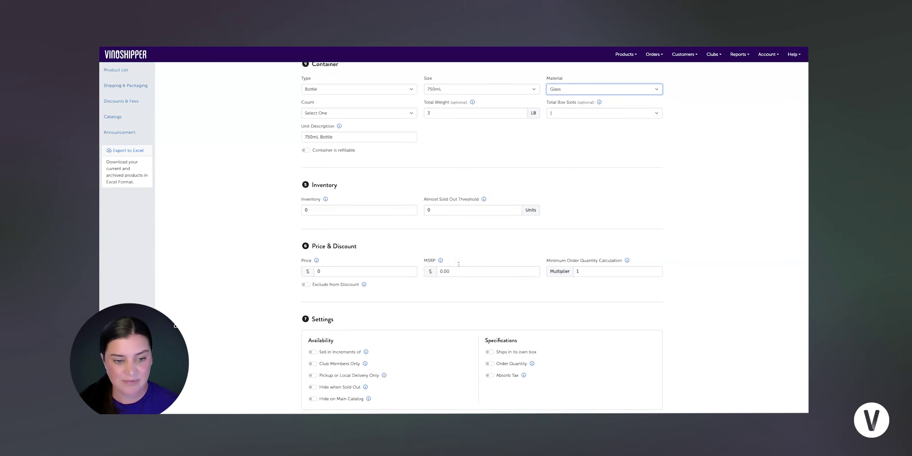
scroll(568, 240, down, 1)
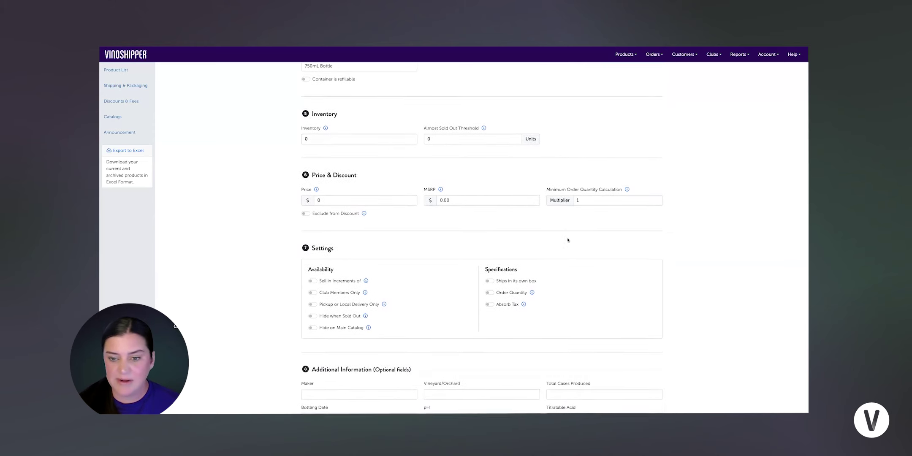
scroll(555, 218, down, 1)
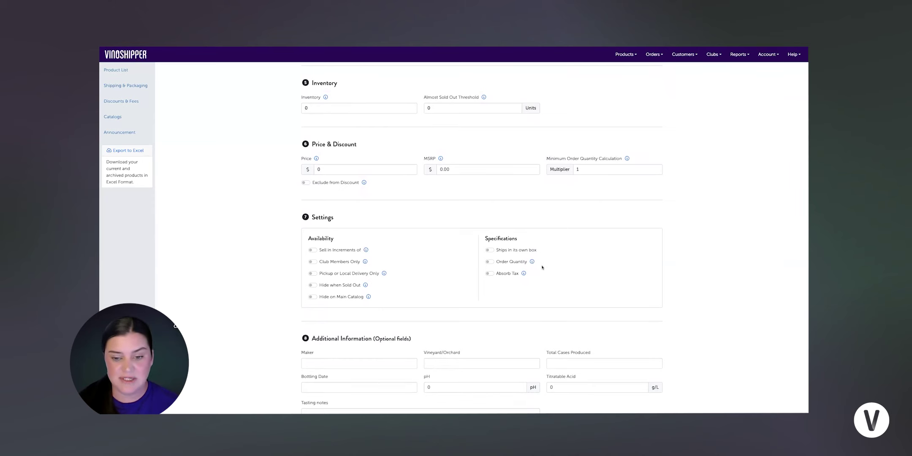
scroll(546, 262, down, 1)
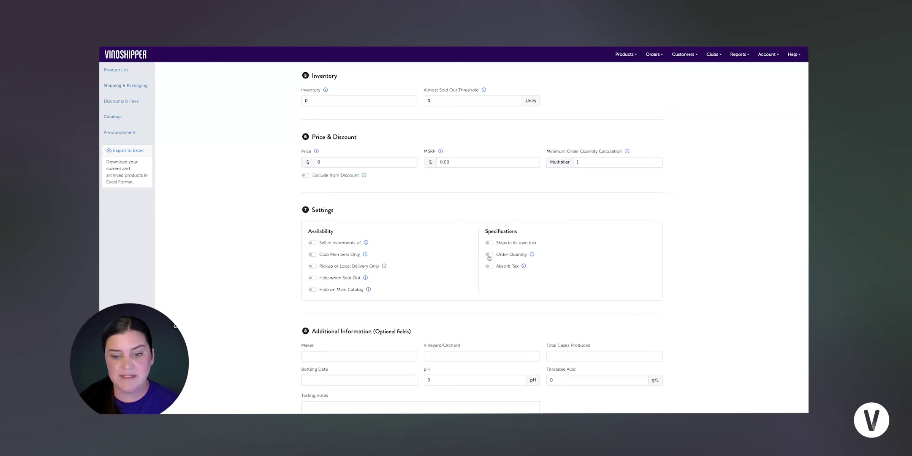
Step: Enable the Order Quantity specification to view its minimum and maximum quantity fields, and turn it off again
click(489, 256)
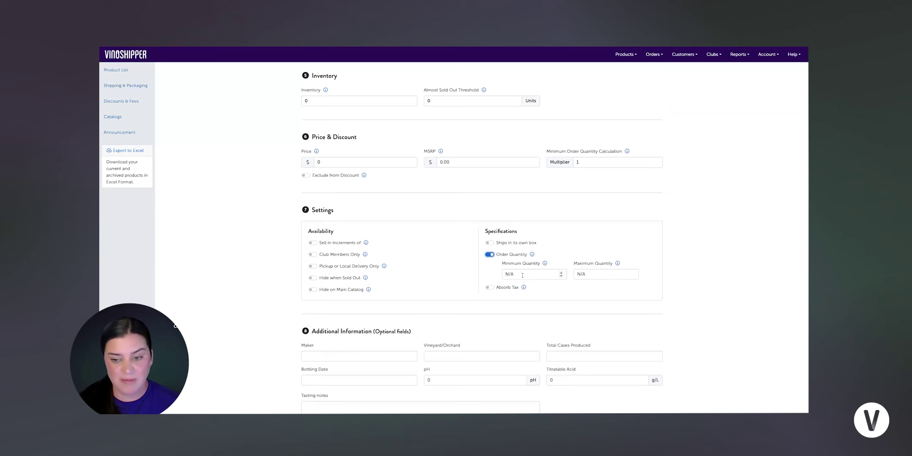
scroll(595, 270, down, 1)
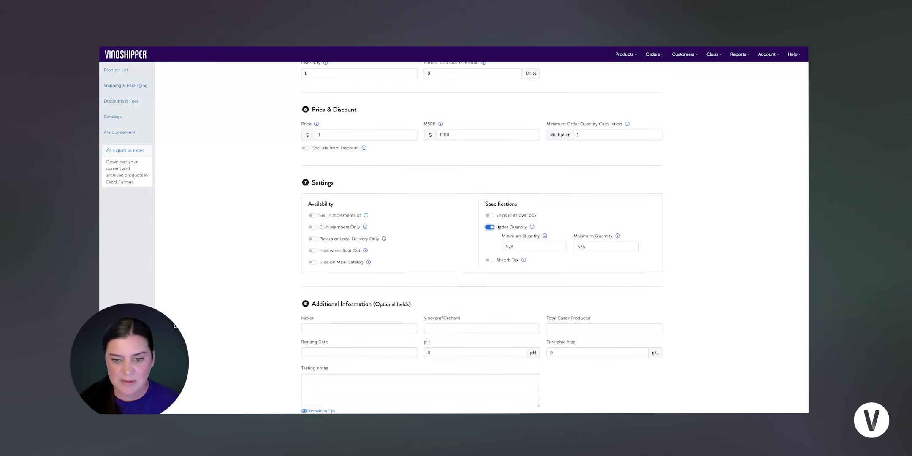
click(491, 228)
Step: Review the optional Additional Information and Awards & Ratings sections, and recheck the whole product form from start to end
scroll(645, 226, down, 3)
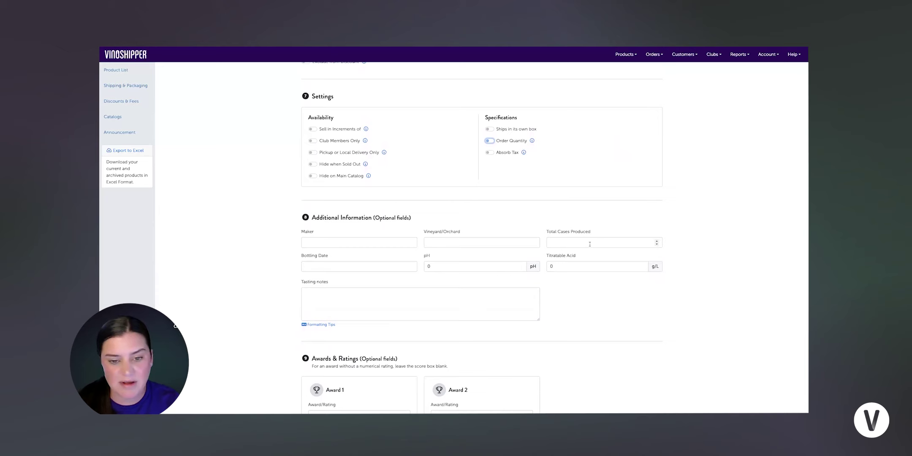
scroll(534, 195, down, 1)
scroll(537, 211, down, 2)
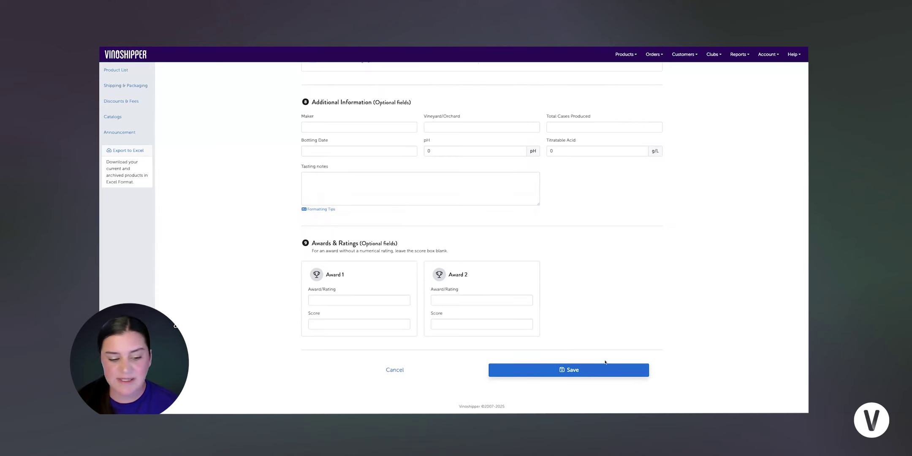
scroll(610, 326, up, 2)
scroll(607, 328, up, 10)
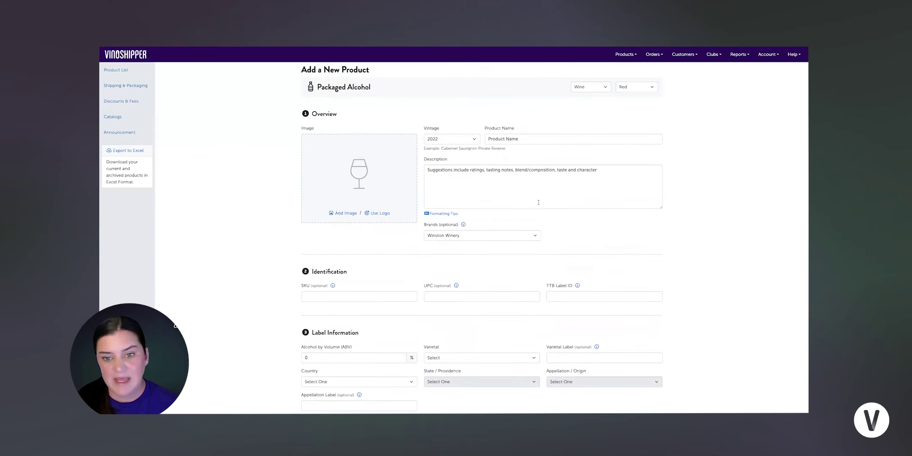
scroll(534, 188, down, 3)
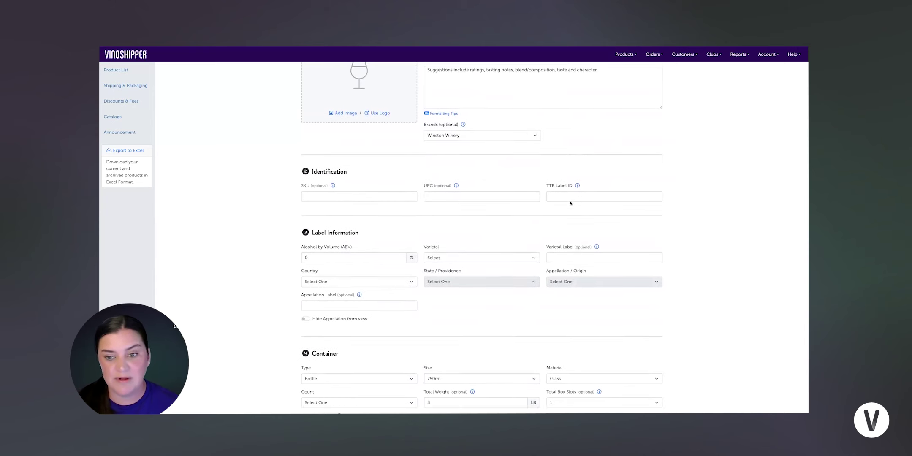
scroll(571, 205, down, 1)
scroll(571, 207, down, 3)
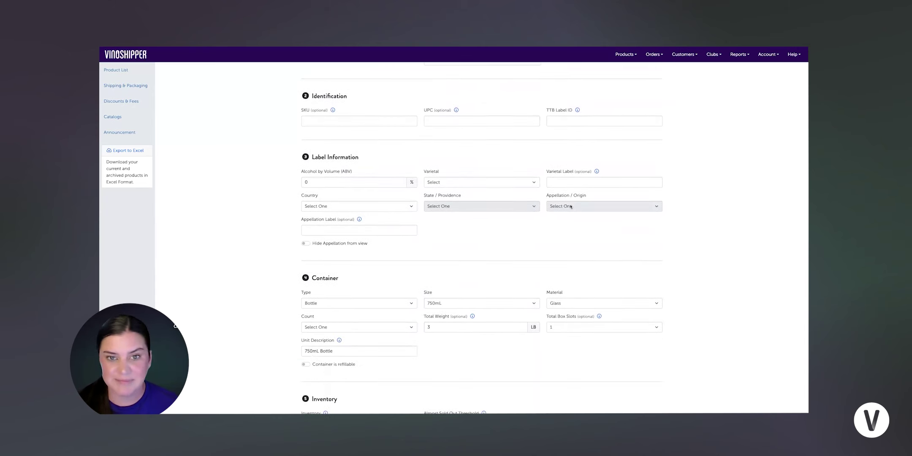
scroll(566, 246, down, 10)
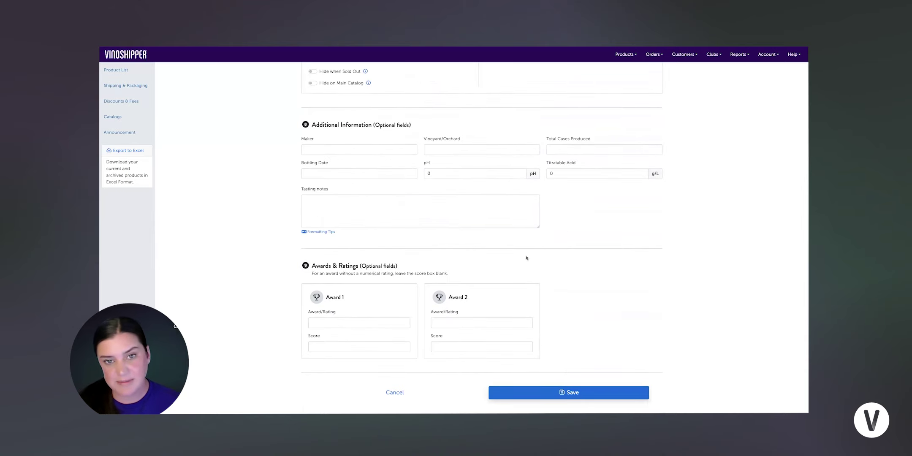
Step: Leave the new product form for the Product List, discarding the unsaved changes, and look over the listed products
scroll(549, 237, up, 9)
scroll(579, 209, up, 10)
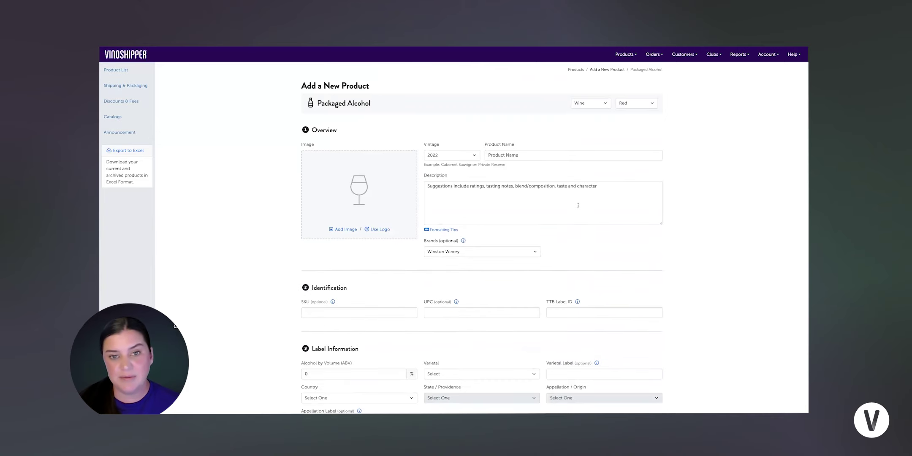
click(635, 59)
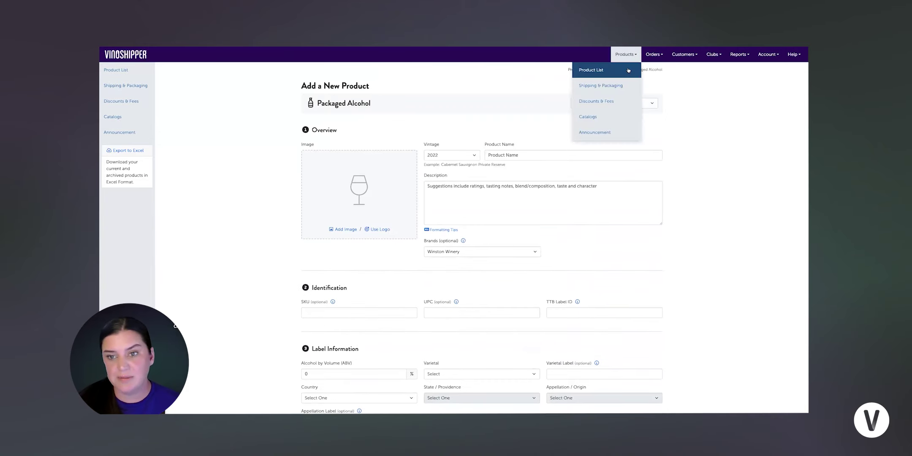
click(629, 71)
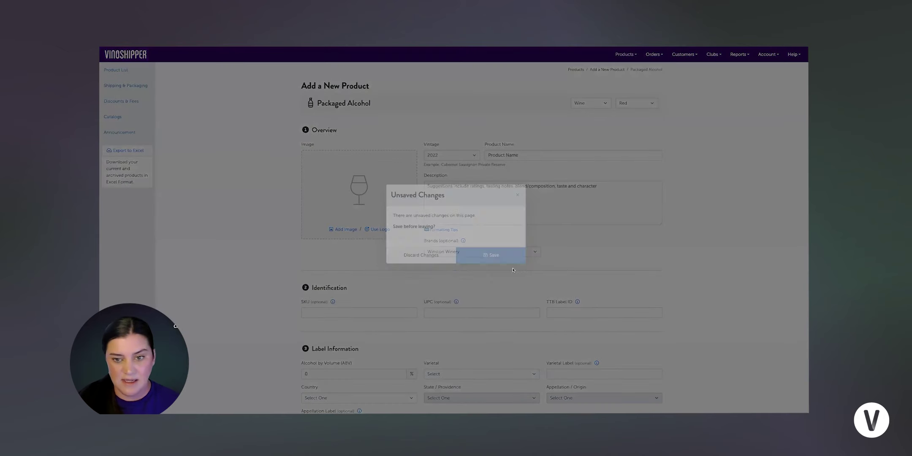
click(438, 265)
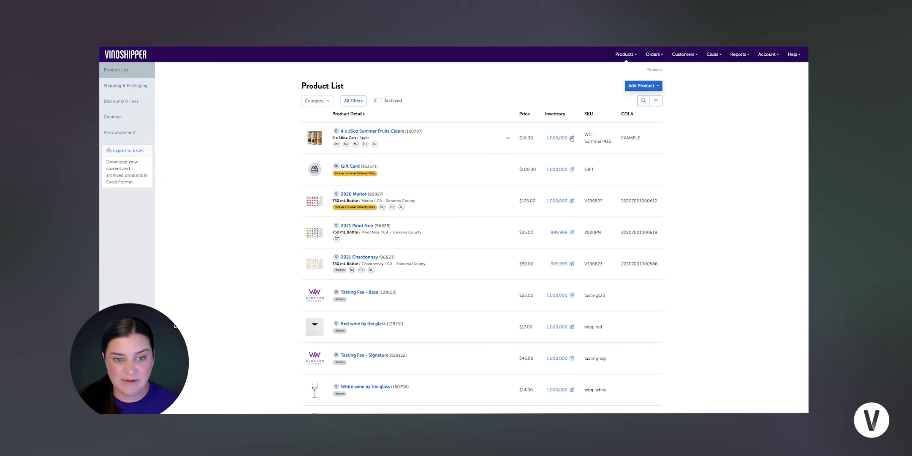
scroll(528, 167, down, 6)
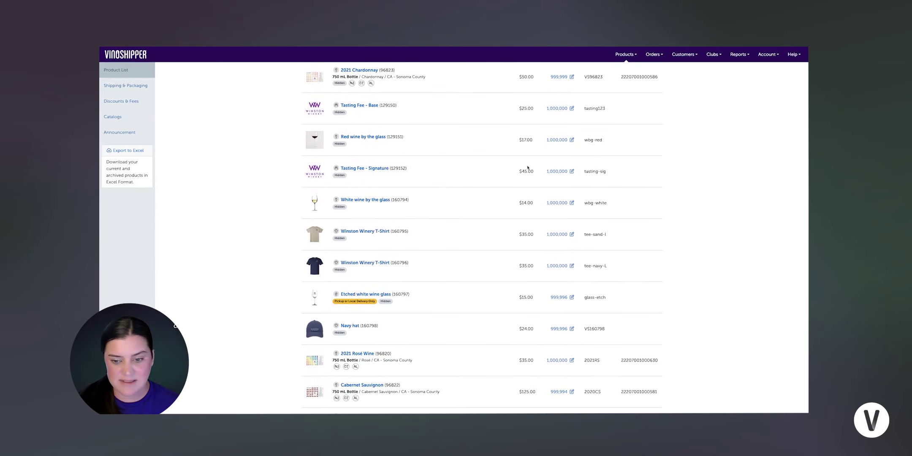
scroll(527, 167, up, 6)
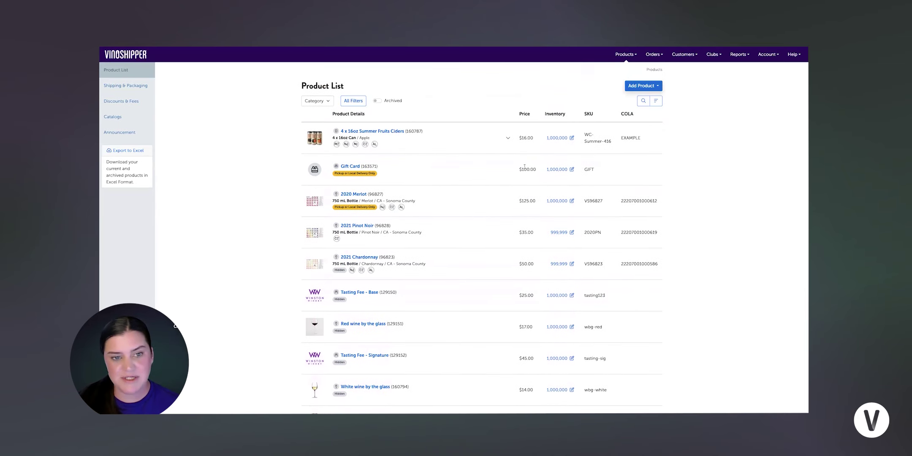
Step: Open the Product Catalogs page and examine the Main Catalog and the custom catalogs below it
click(630, 58)
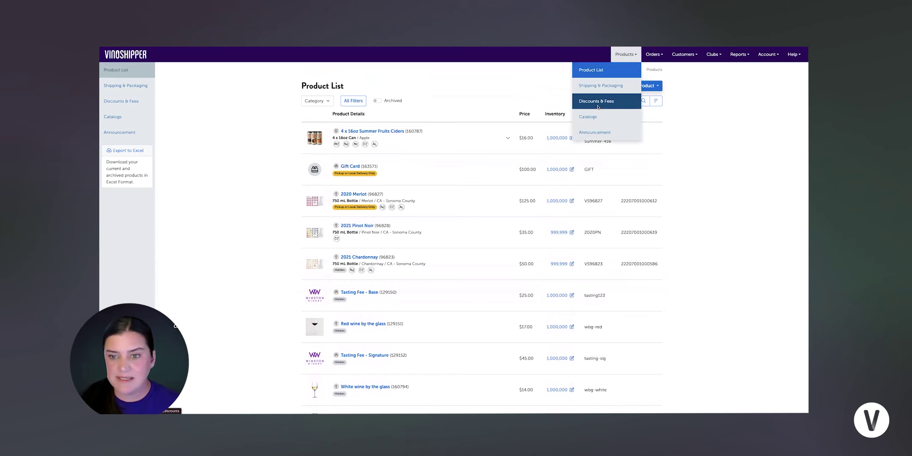
click(591, 119)
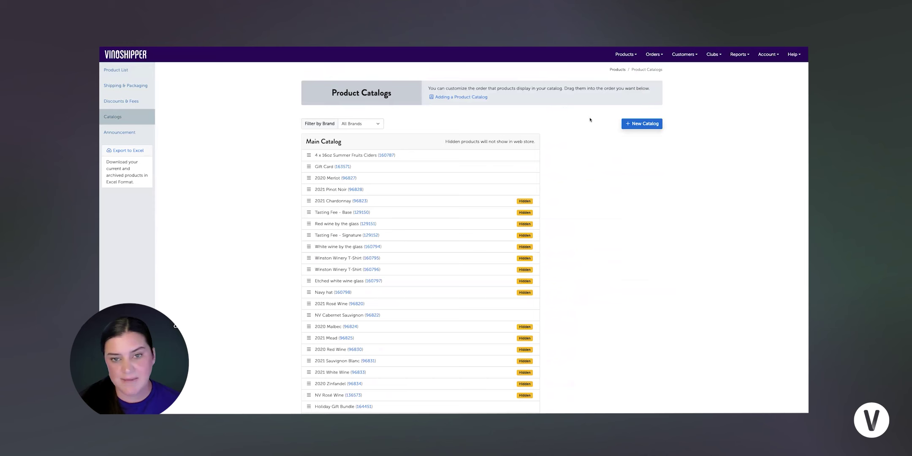
scroll(545, 143, down, 1)
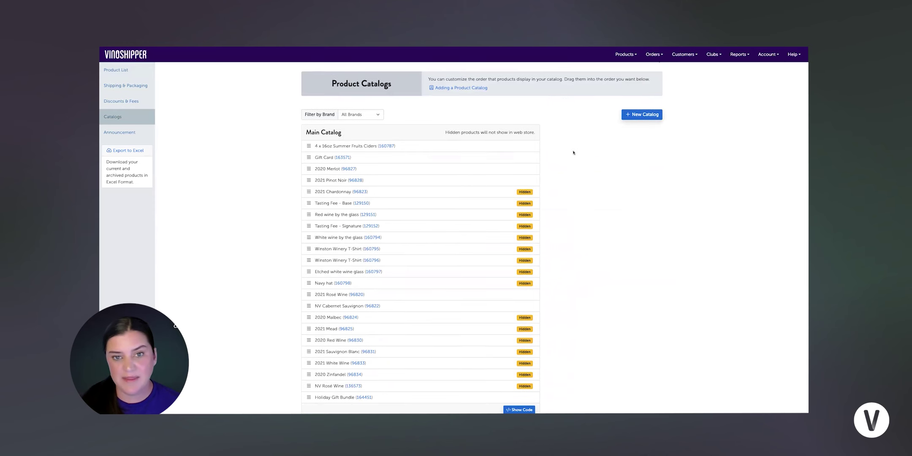
scroll(585, 165, down, 1)
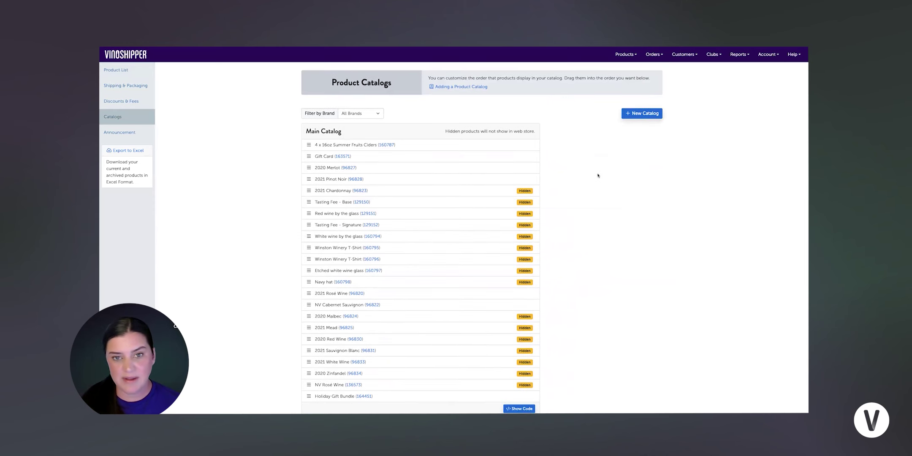
scroll(597, 175, down, 1)
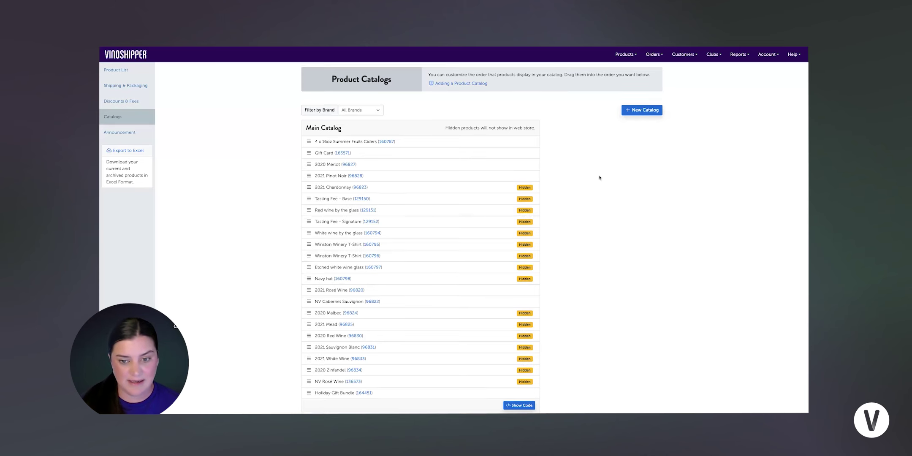
scroll(592, 178, down, 2)
scroll(587, 198, down, 1)
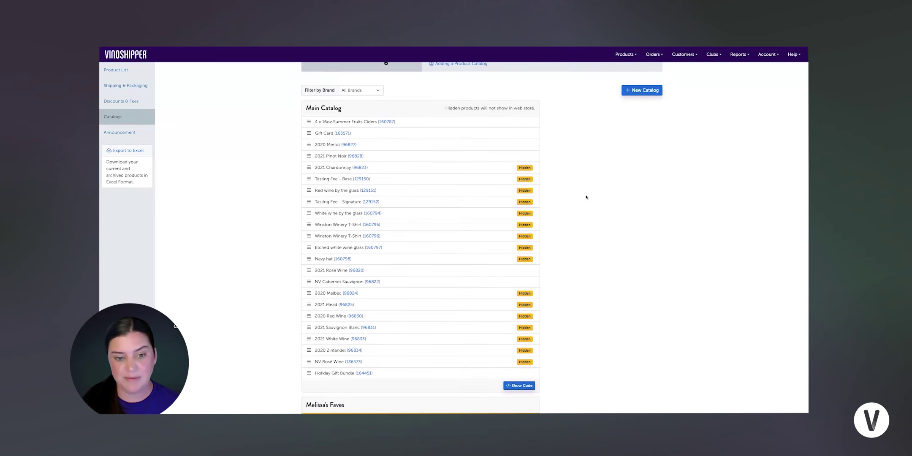
scroll(587, 196, down, 5)
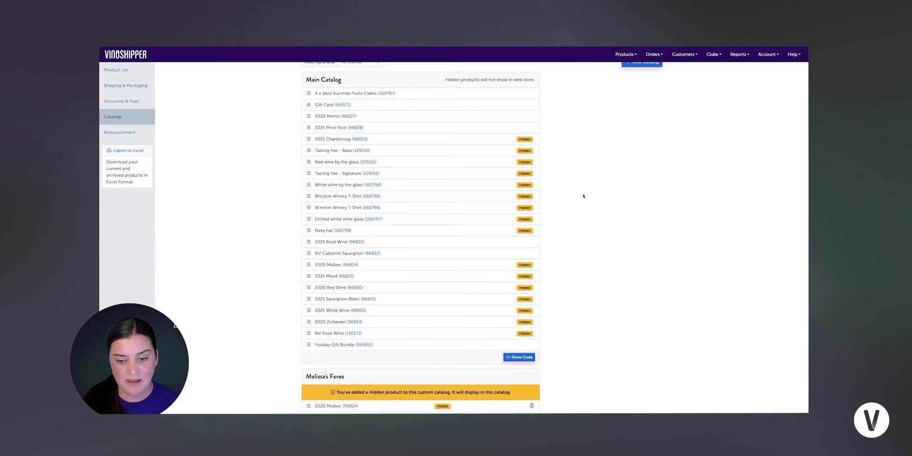
scroll(582, 195, up, 2)
scroll(583, 194, down, 4)
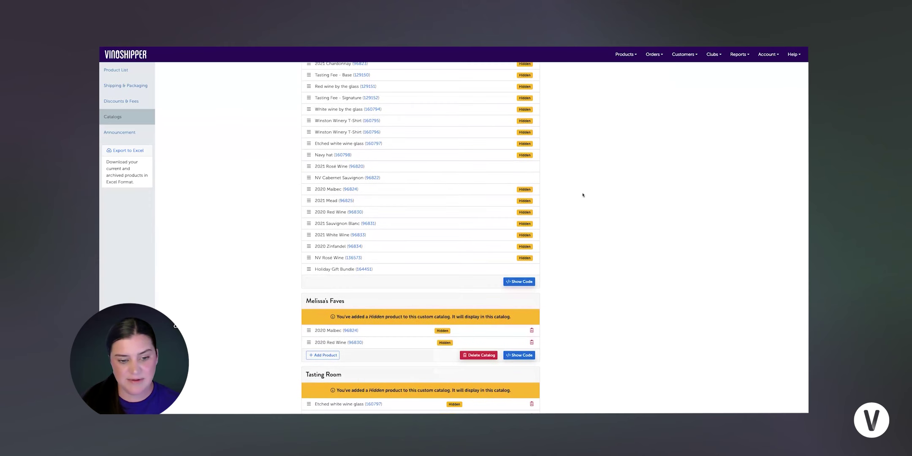
scroll(583, 194, down, 5)
scroll(583, 195, up, 13)
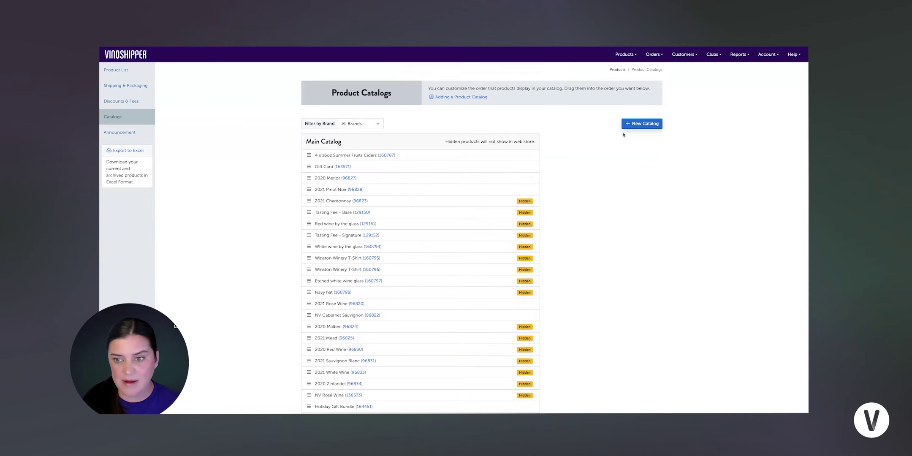
Step: Create a new catalog named Bundles under the default Winston Winery brand
click(638, 123)
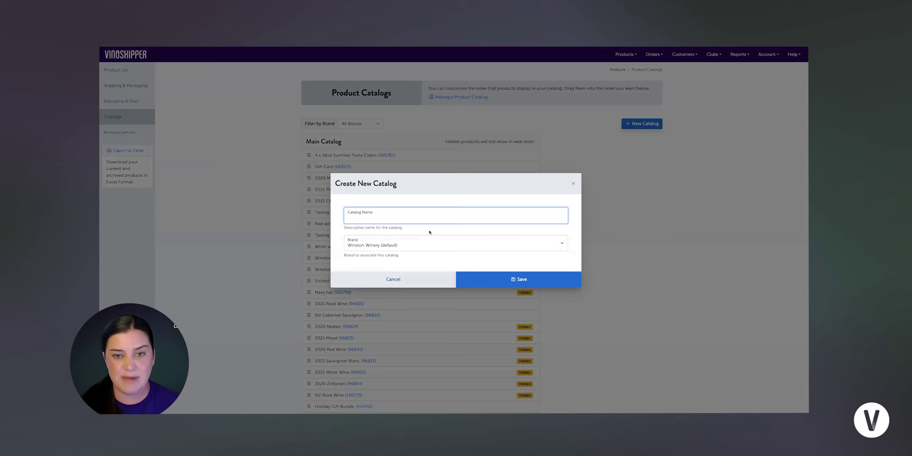
text(Bundles)
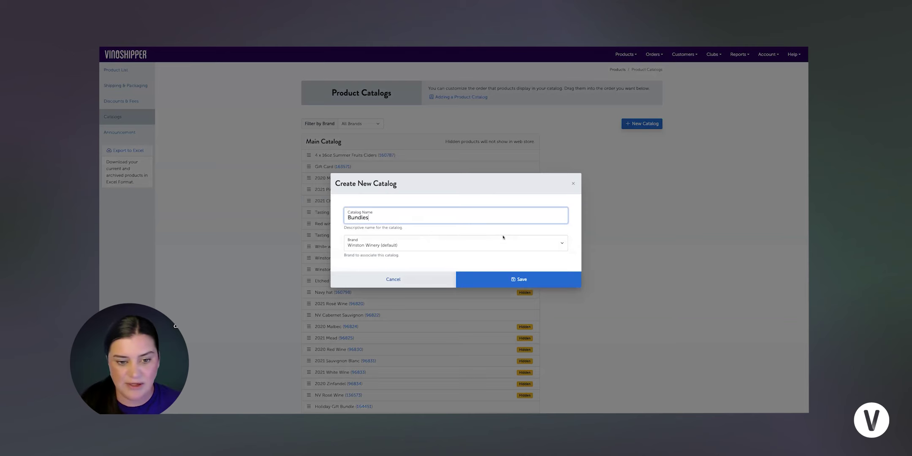
click(488, 278)
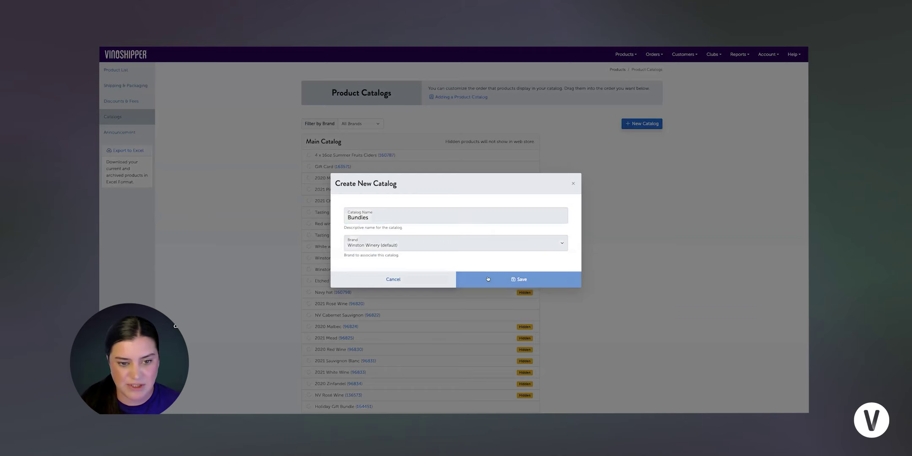
Step: Add 2020 Malbec, 2020 Red Wine and 2021 Mead to the Bundles catalog, and move 2020 Red Wine below 2021 Mead
scroll(444, 273, down, 4)
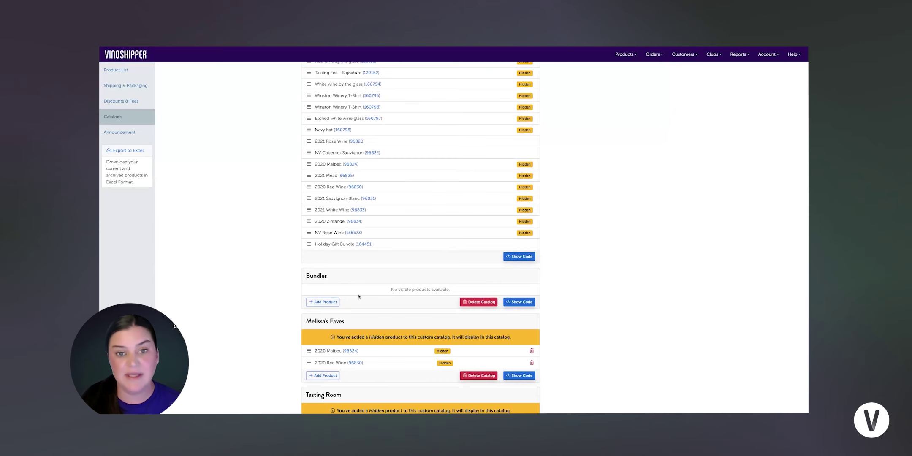
click(323, 302)
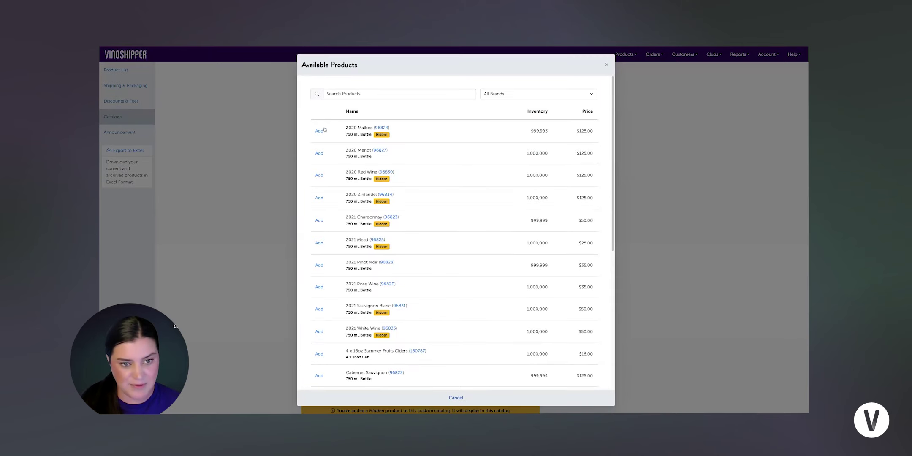
click(321, 131)
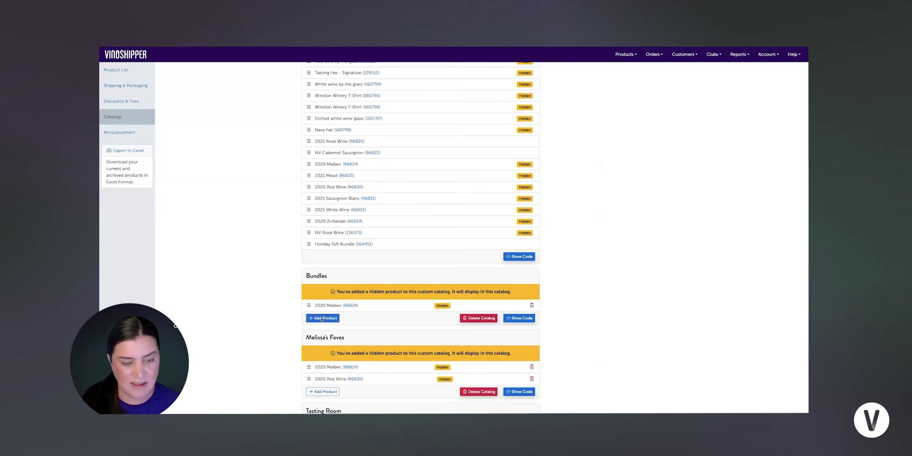
click(322, 319)
key(Escape)
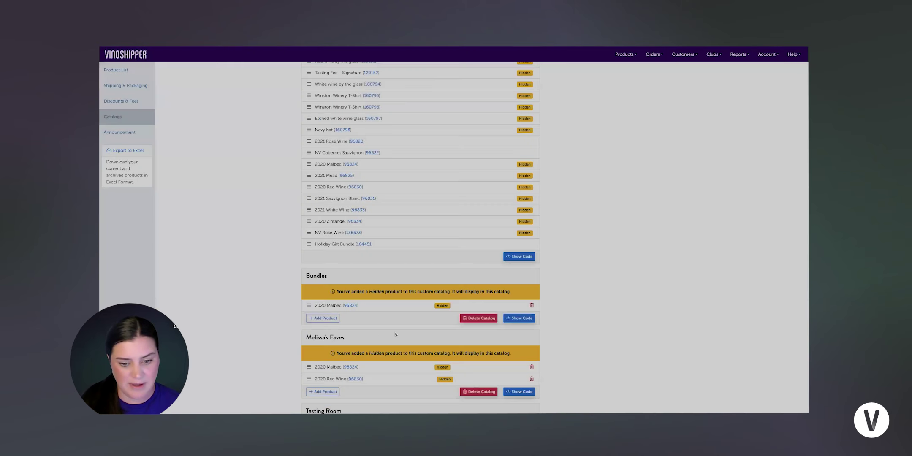
click(323, 330)
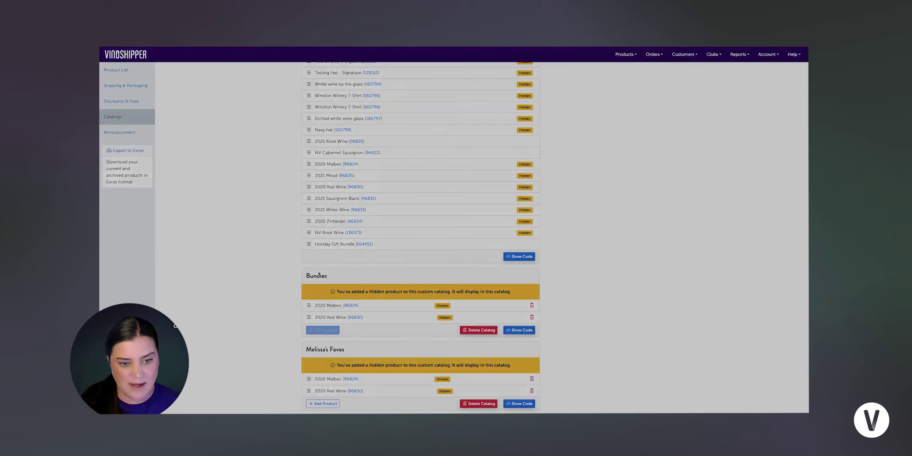
click(319, 198)
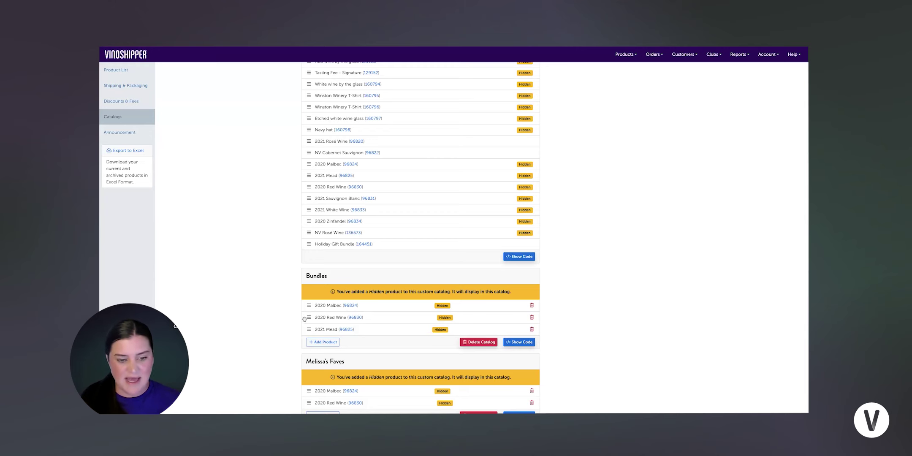
drag(310, 317, 310, 325)
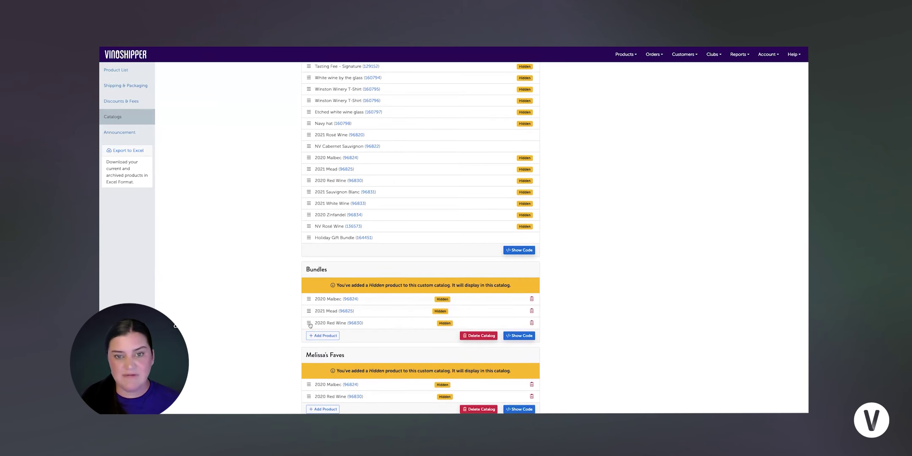
Step: View the Bundles catalog's embed code and direct link options, and close them again
click(519, 336)
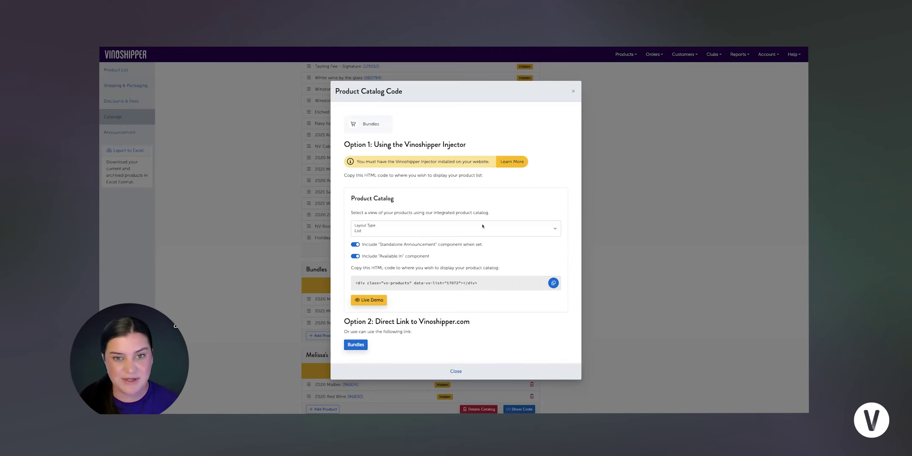
click(456, 372)
scroll(647, 260, up, 5)
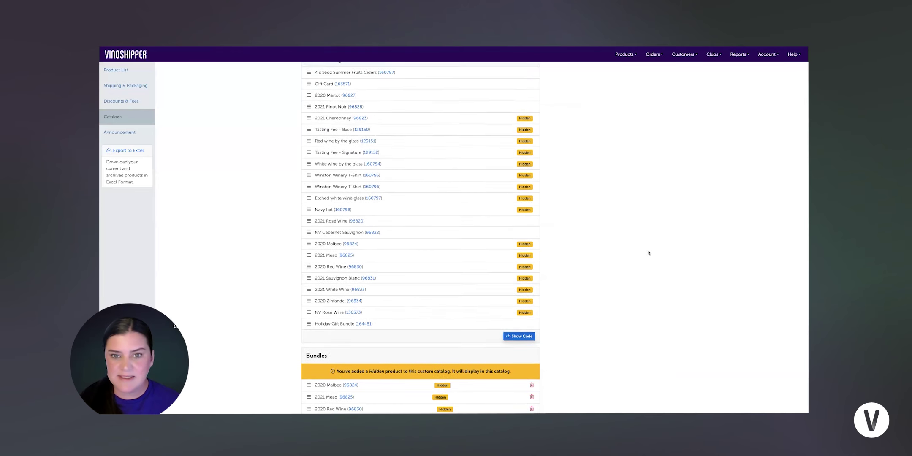
Step: Start a new Automatic Discount in Discounts & Fees and name it "3 bttls 15%"
click(622, 55)
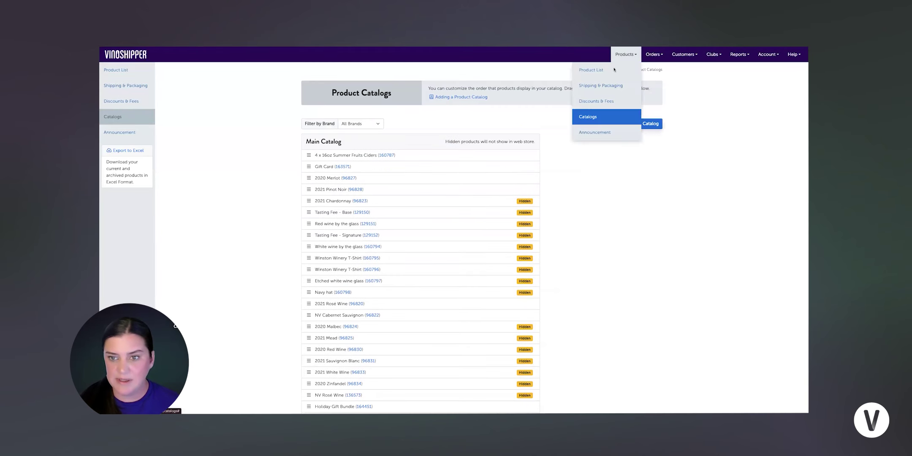
click(604, 102)
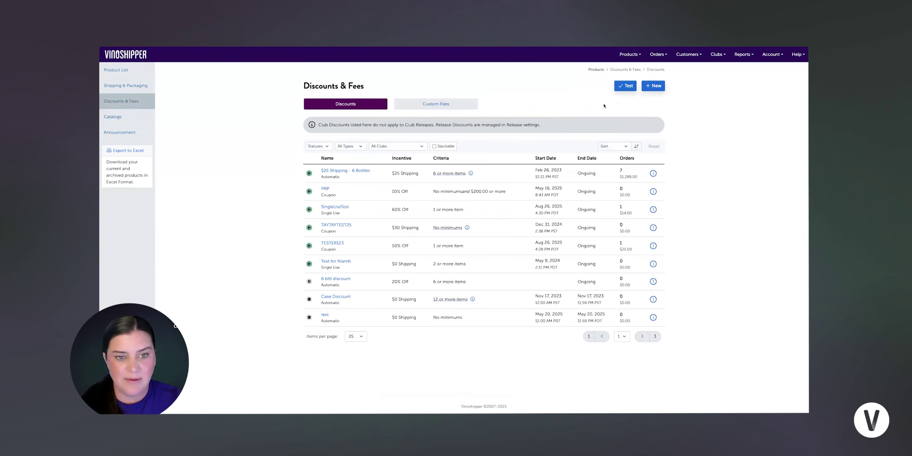
click(627, 60)
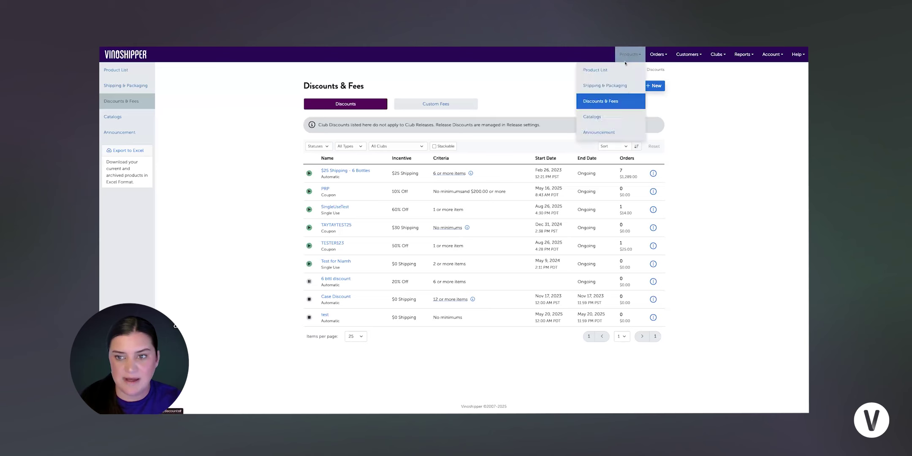
click(637, 100)
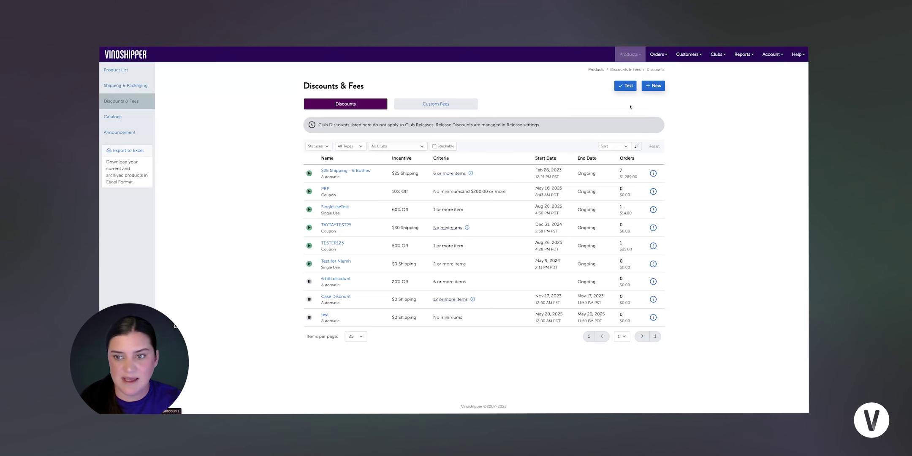
click(653, 85)
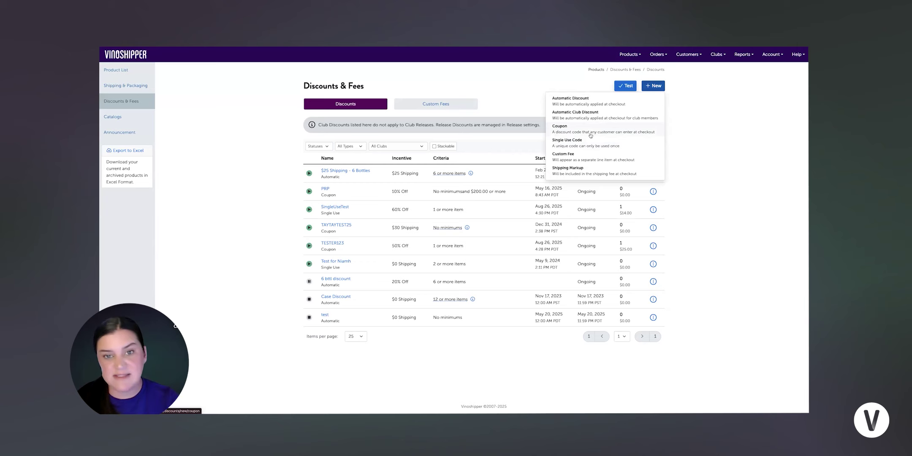
click(569, 104)
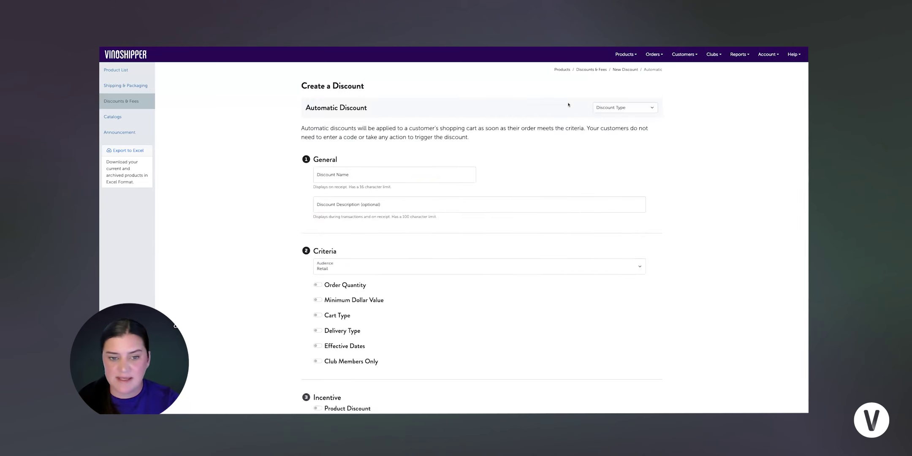
click(392, 176)
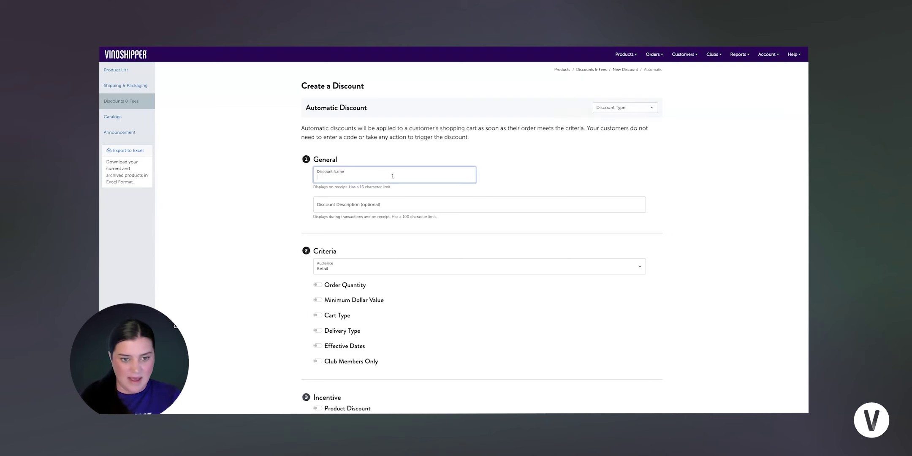
text(3 bttls 15%)
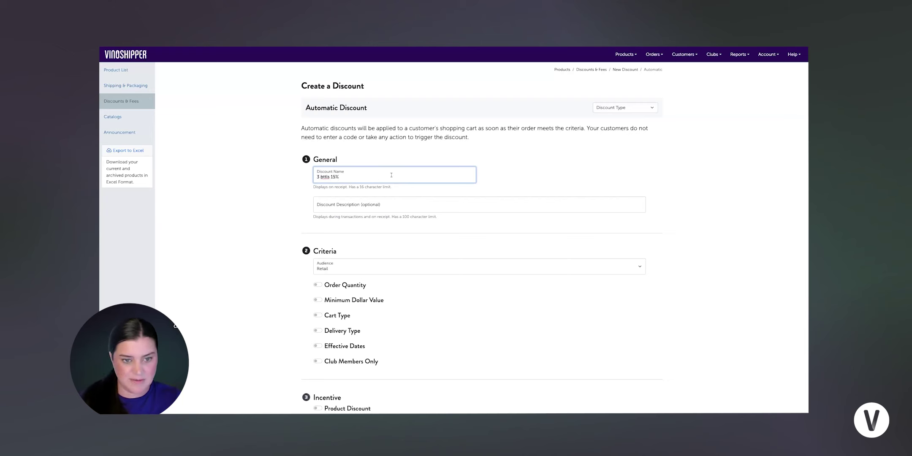
Step: Enter "3 bottles 15% off the product" as the discount's description
click(363, 210)
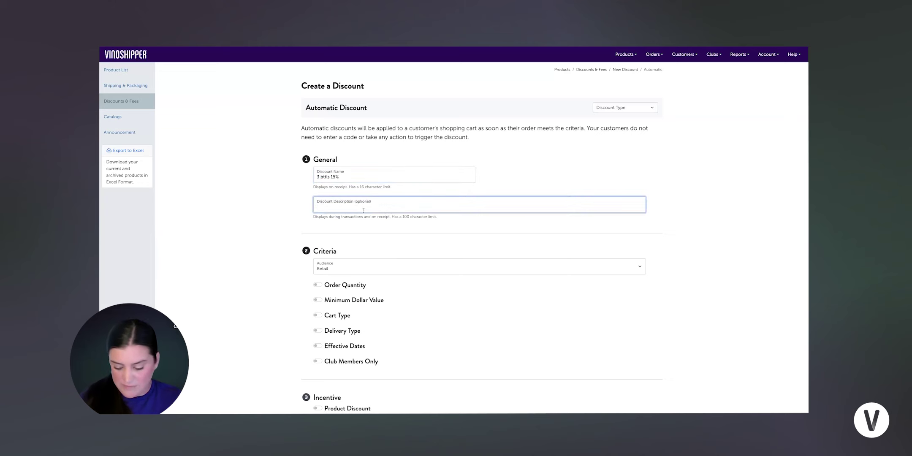
text(3 bottle)
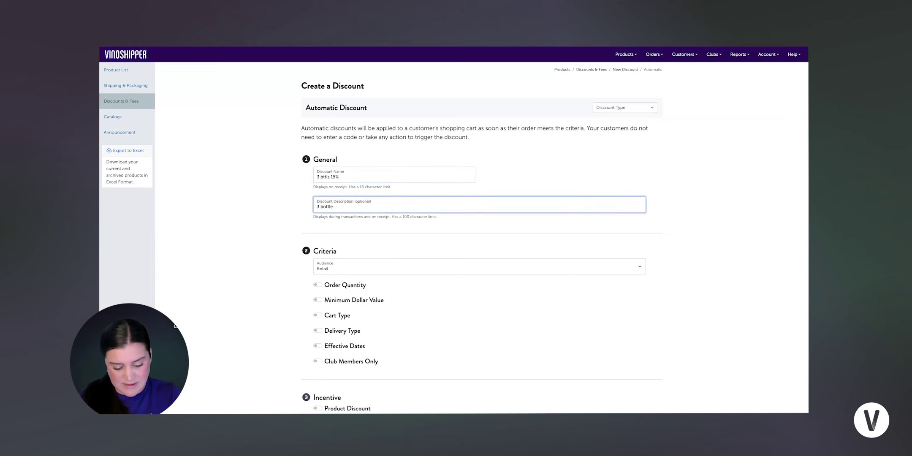
text(s 15% off th)
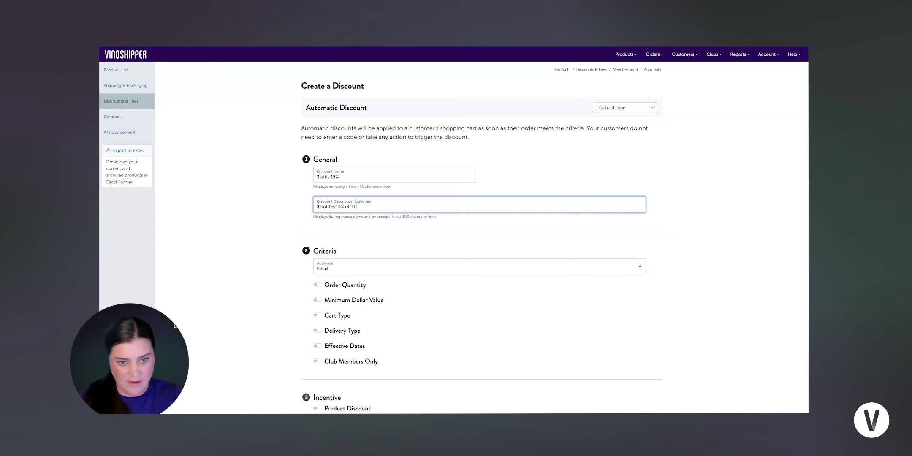
text(e product)
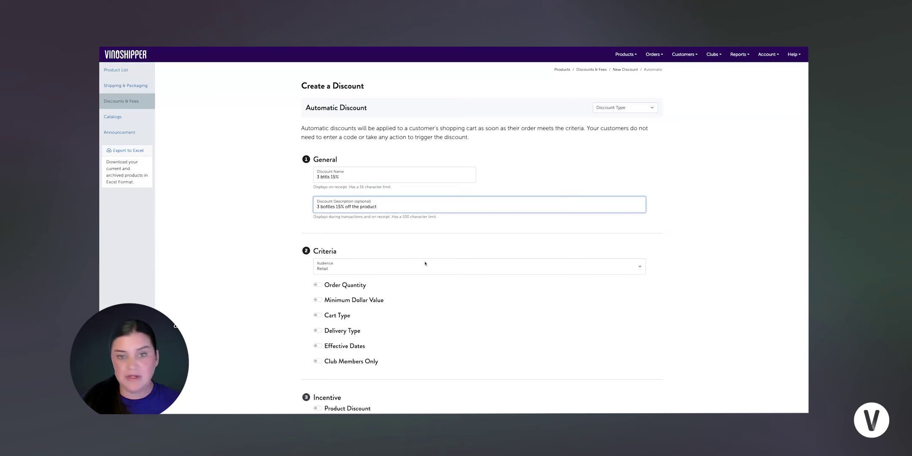
Step: Keep the discount's audience on Retail and require a minimum order quantity of 3, leaving the maximum empty
scroll(416, 262, down, 1)
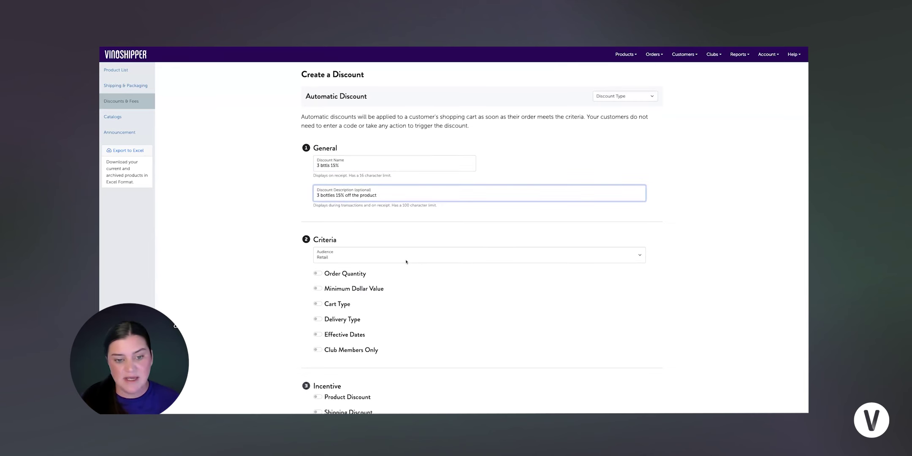
click(406, 255)
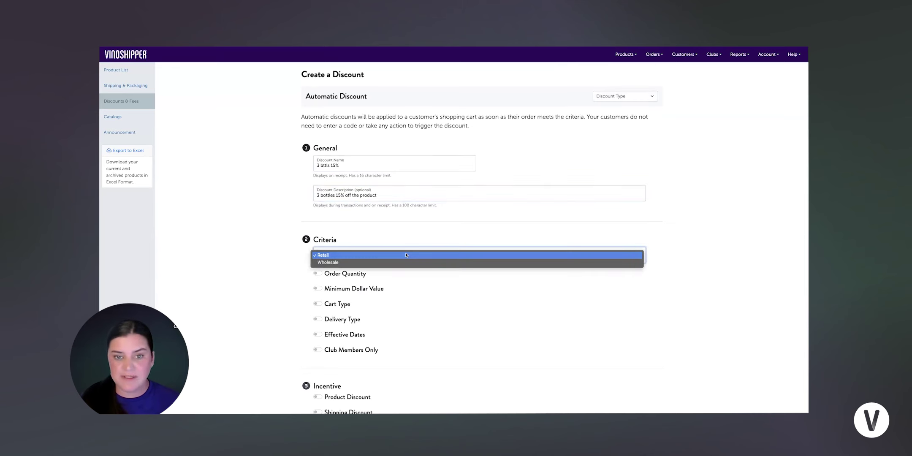
click(406, 256)
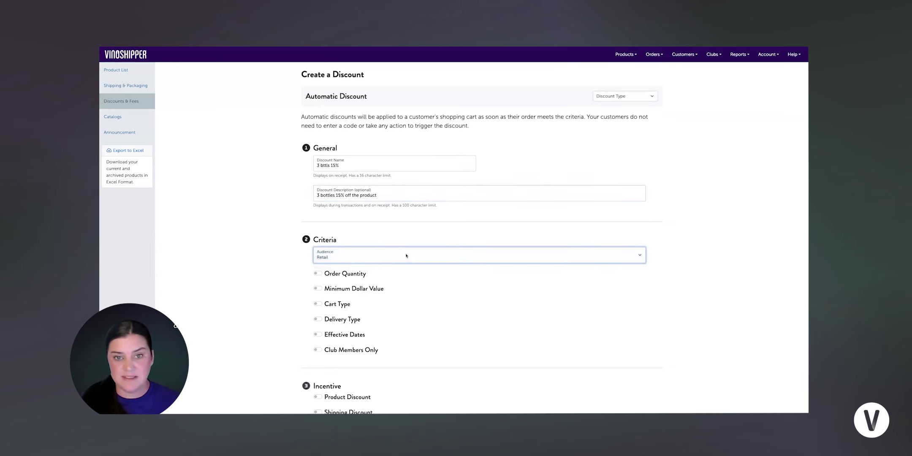
scroll(410, 258, down, 3)
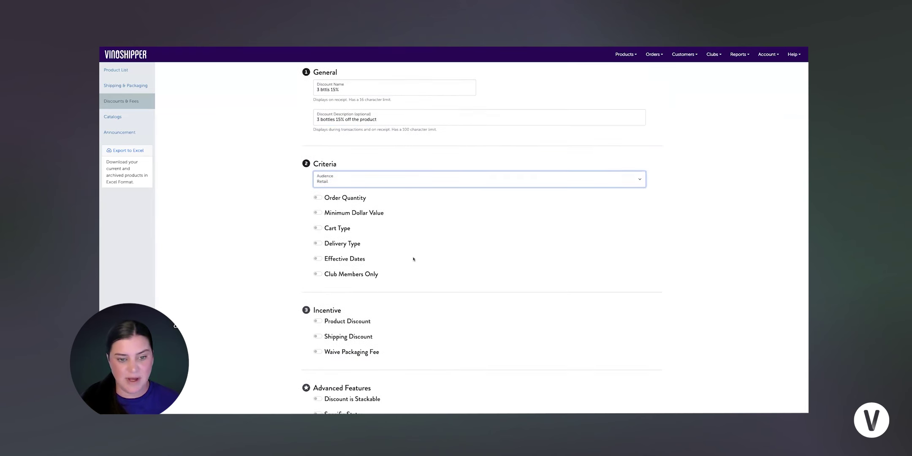
click(316, 197)
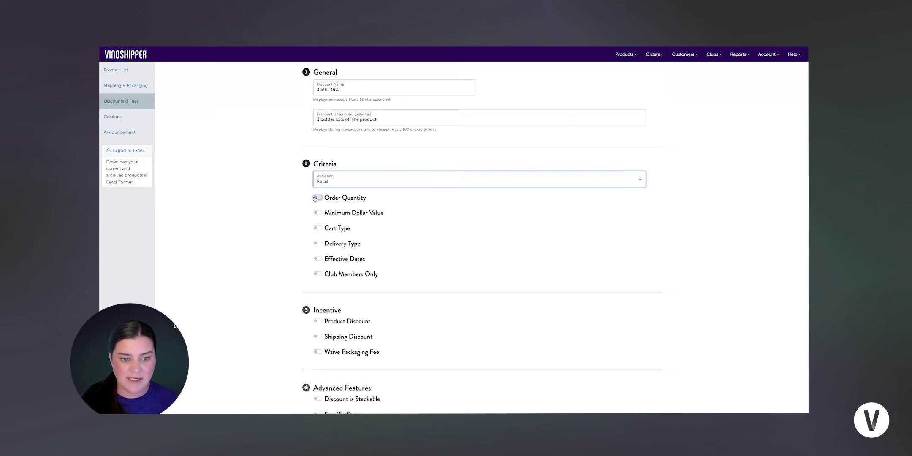
click(373, 223)
text(3)
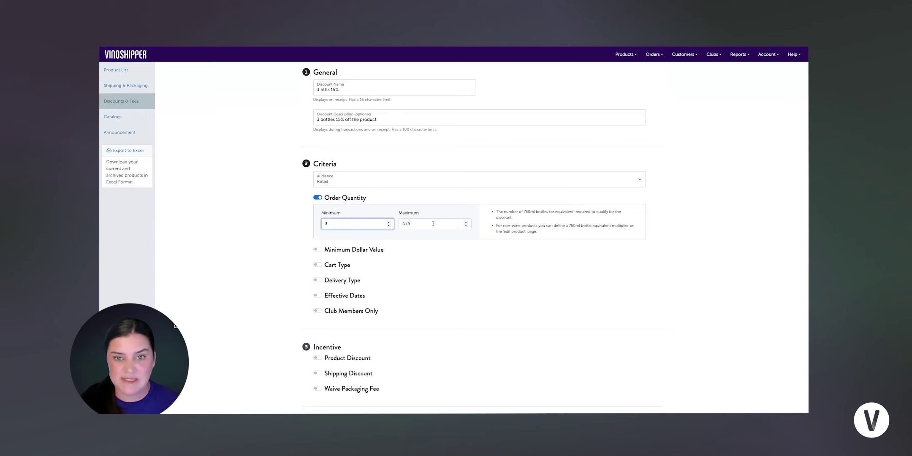
click(431, 220)
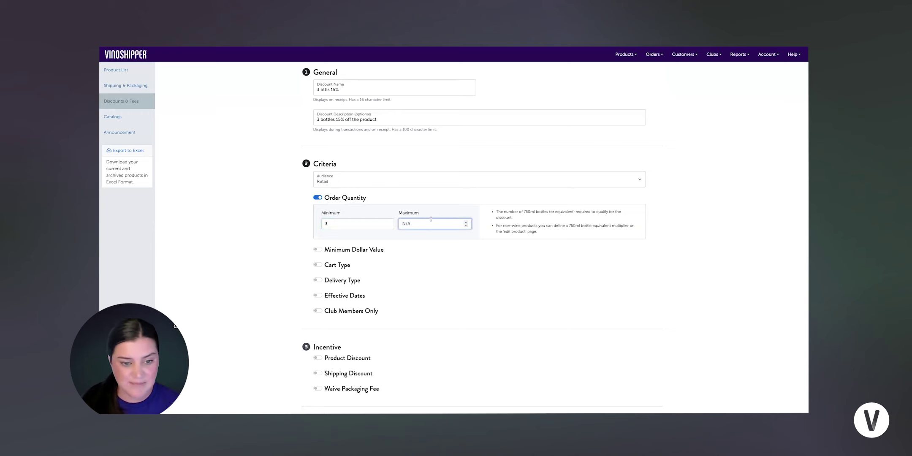
Step: Enable the Product Discount incentive as a Percent discount of 15%
scroll(329, 255, down, 1)
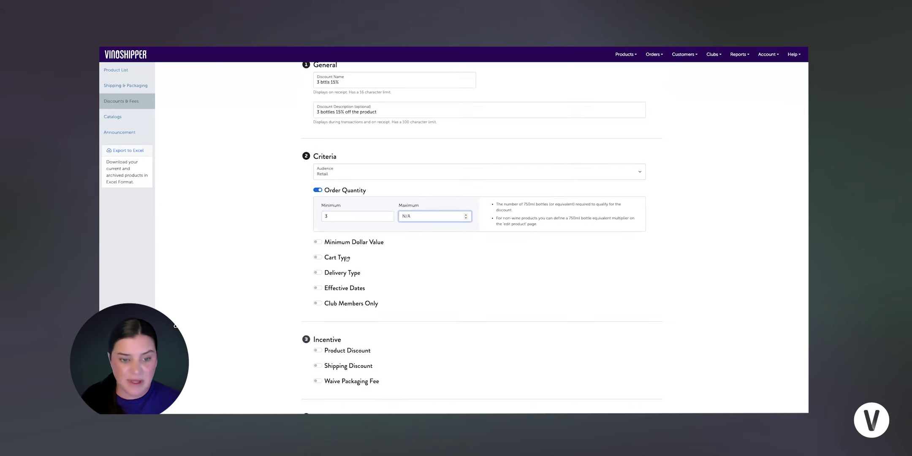
scroll(351, 256, down, 4)
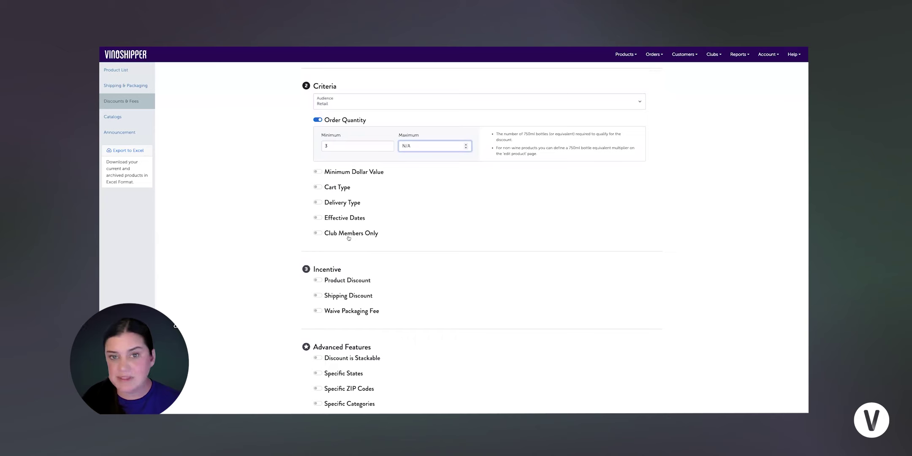
scroll(355, 236, down, 1)
scroll(357, 232, down, 3)
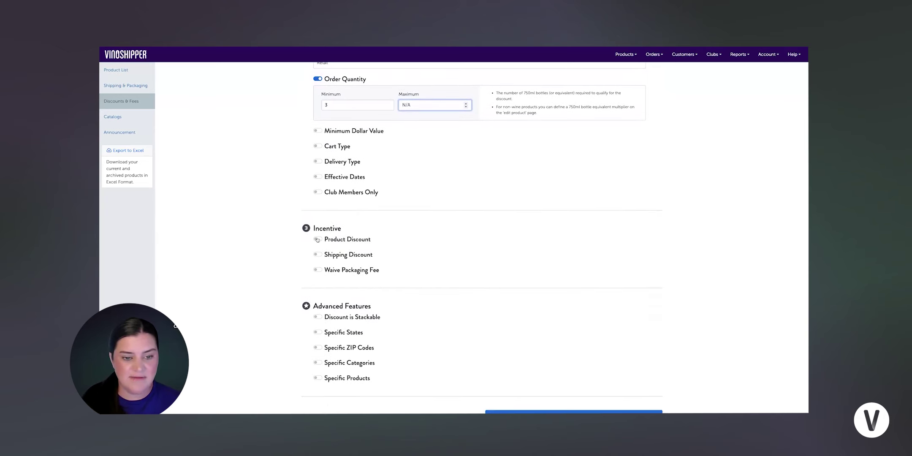
click(318, 240)
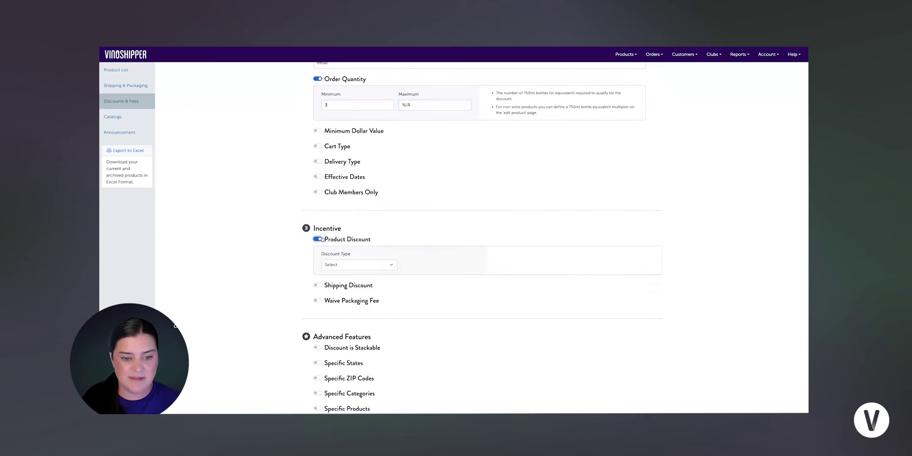
click(386, 267)
click(392, 267)
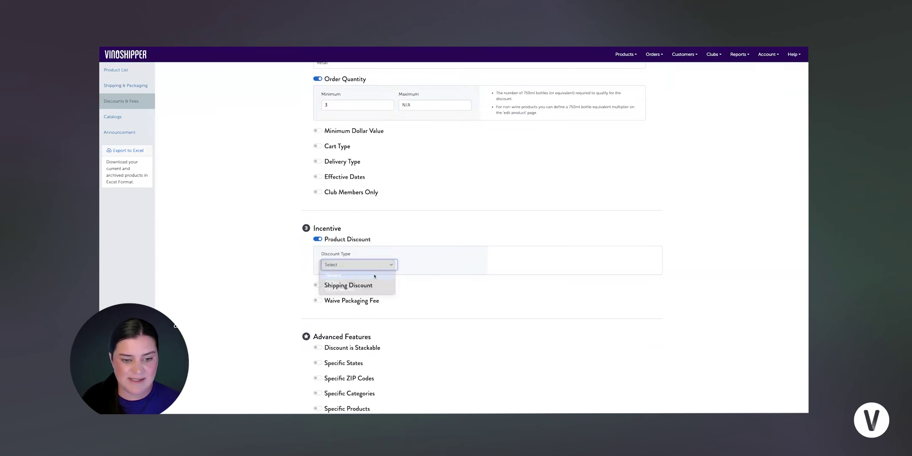
click(407, 265)
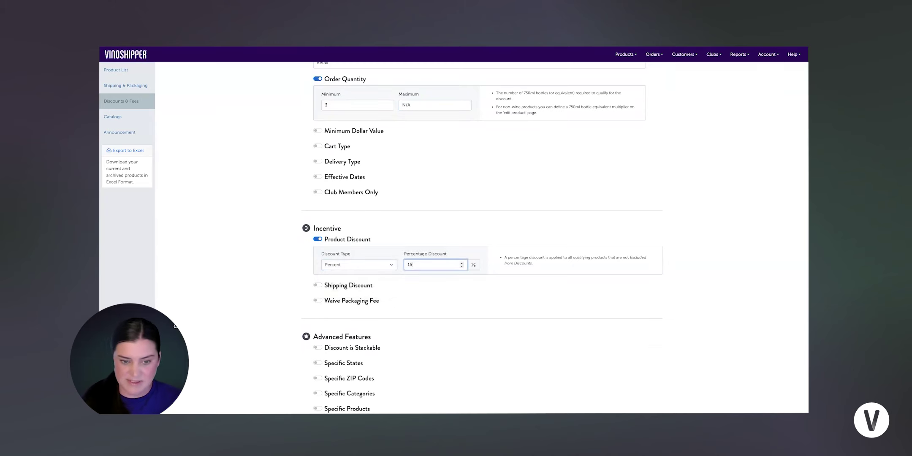
click(459, 291)
Step: Turn on the Specific Products restriction to view its options, and turn it off again without adding products
scroll(457, 291, down, 2)
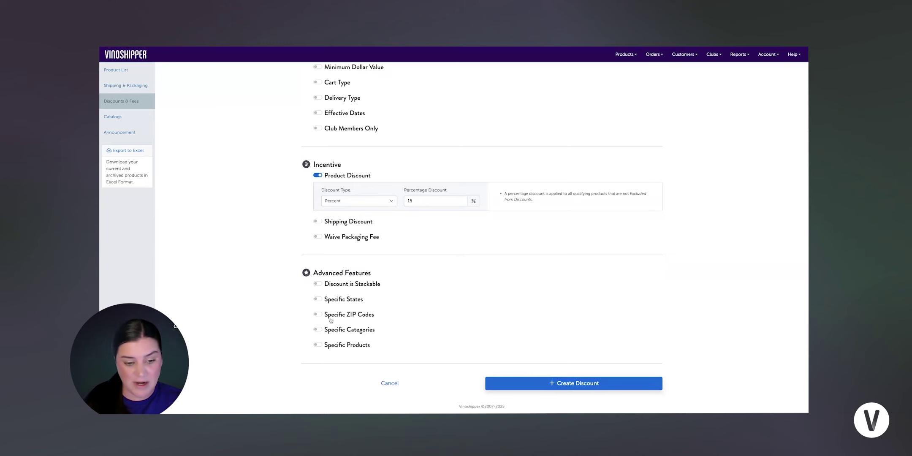
click(317, 345)
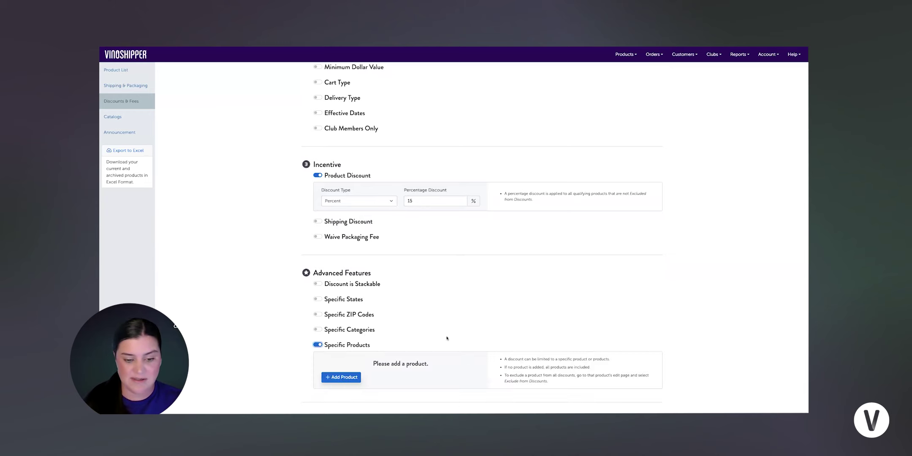
scroll(447, 338, down, 2)
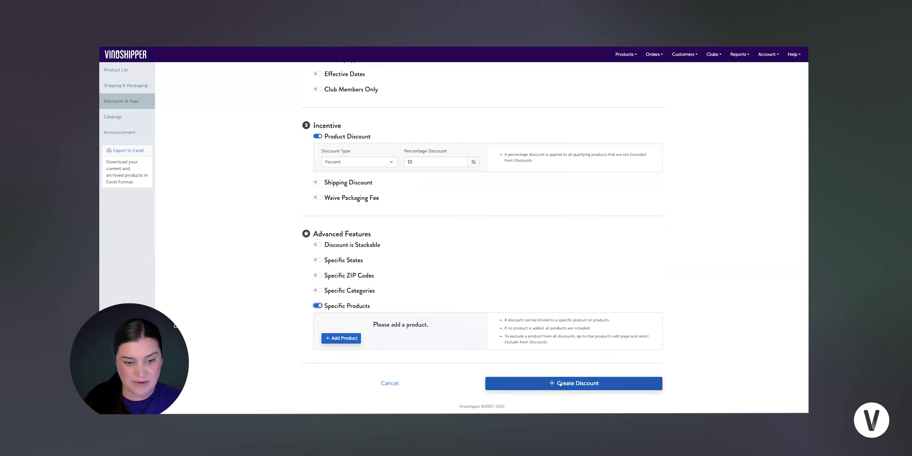
click(318, 306)
Step: Create the discount and start a discount test, entering the destination ZIP code
click(515, 388)
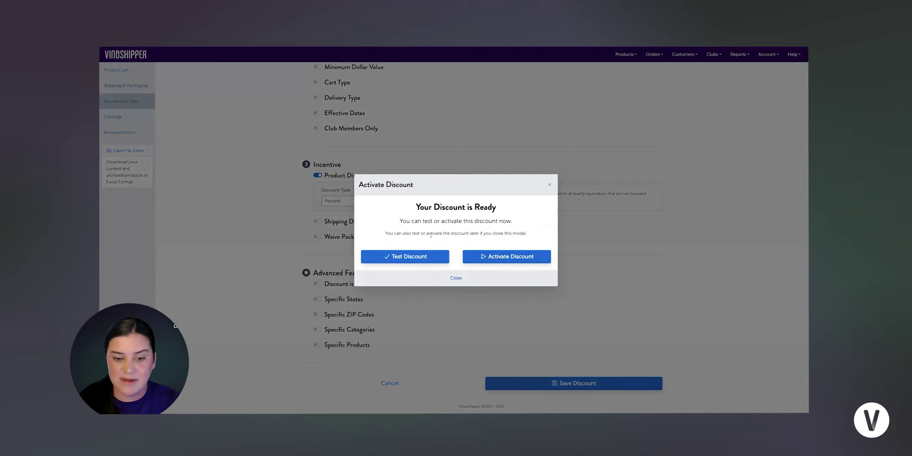
click(418, 262)
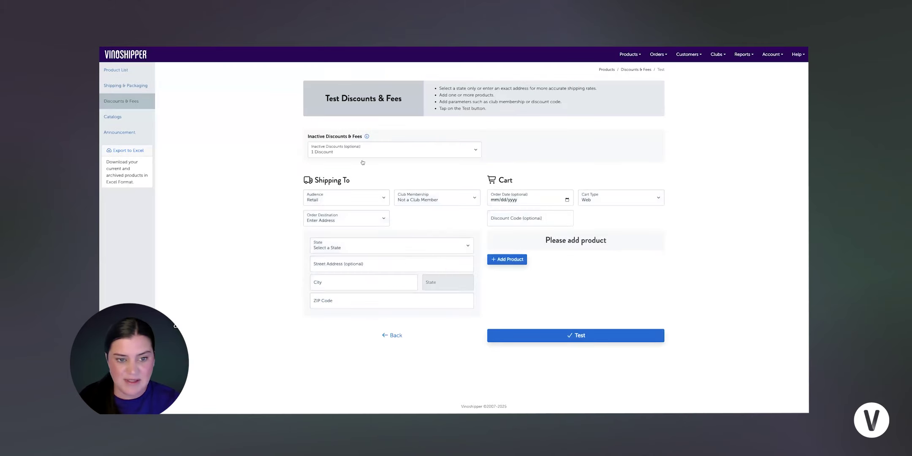
click(353, 302)
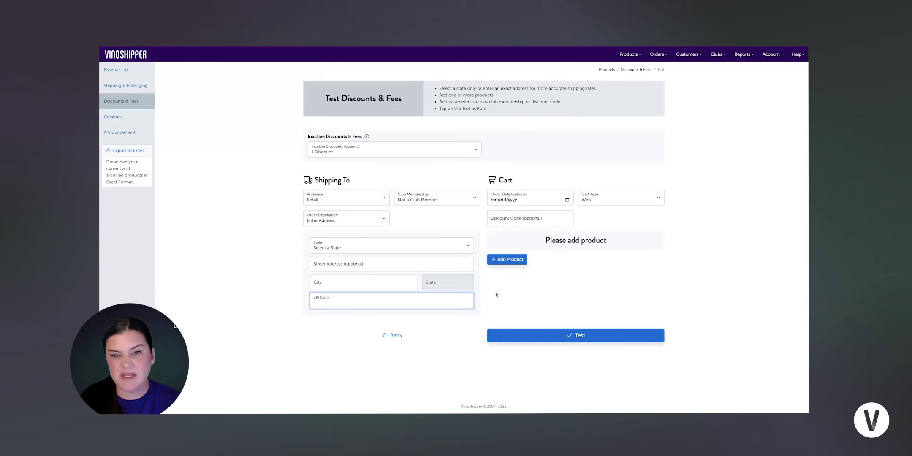
text(95467)
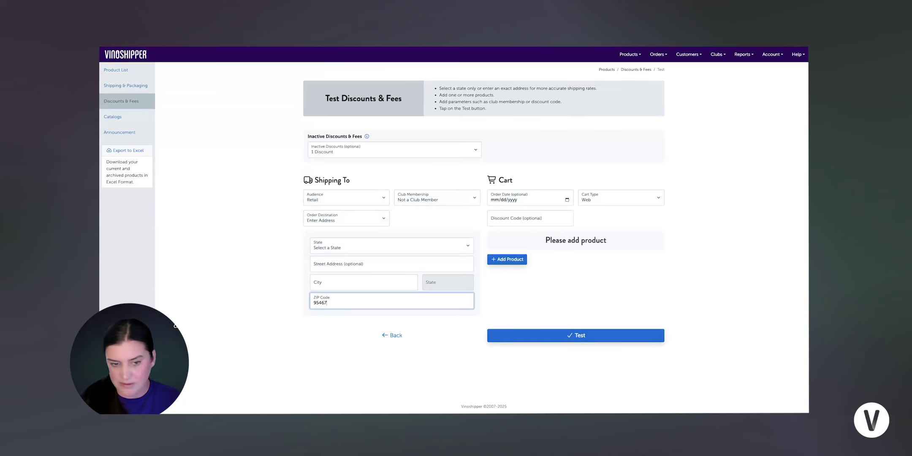
Step: Add 2020 Malbec with a quantity of 3 to the test cart, and run the discount test to review its results
click(502, 260)
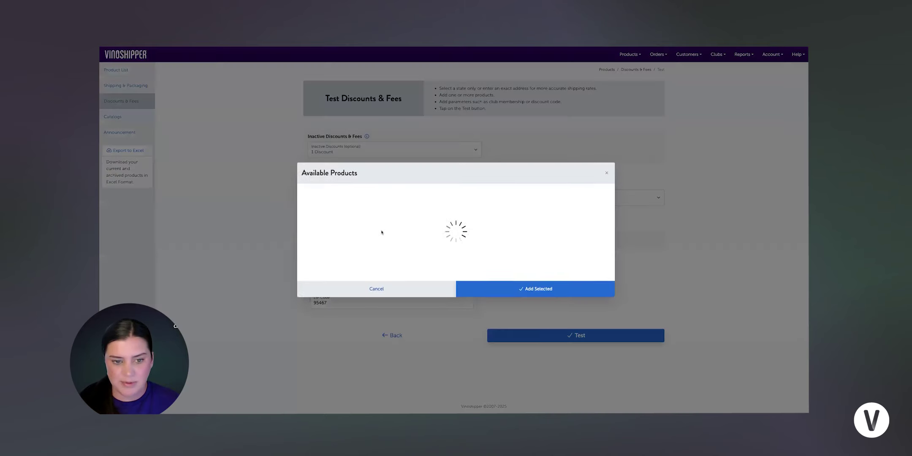
click(318, 131)
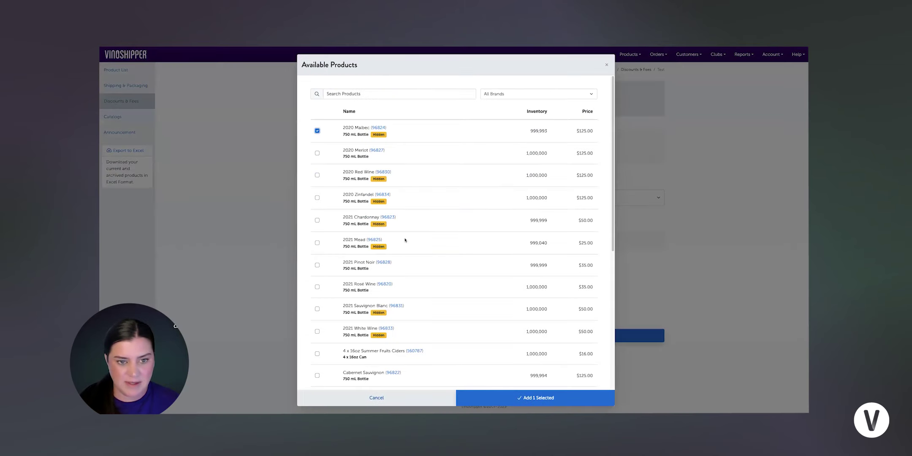
click(498, 396)
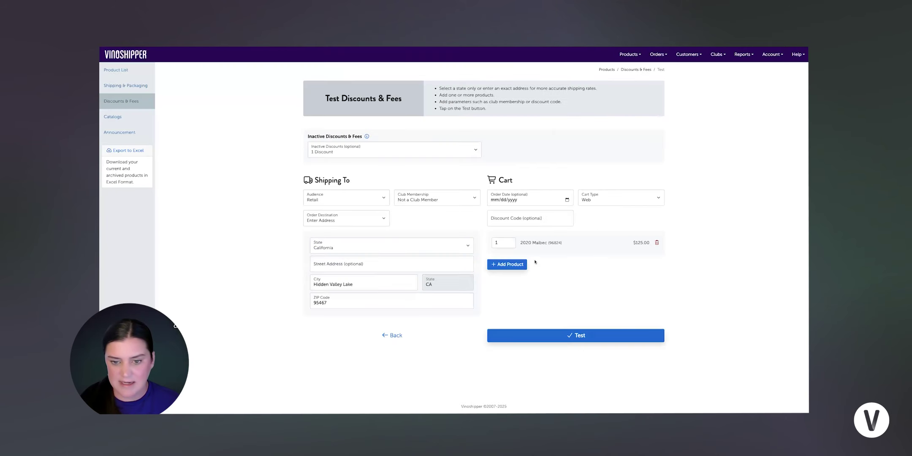
click(502, 243)
text(3)
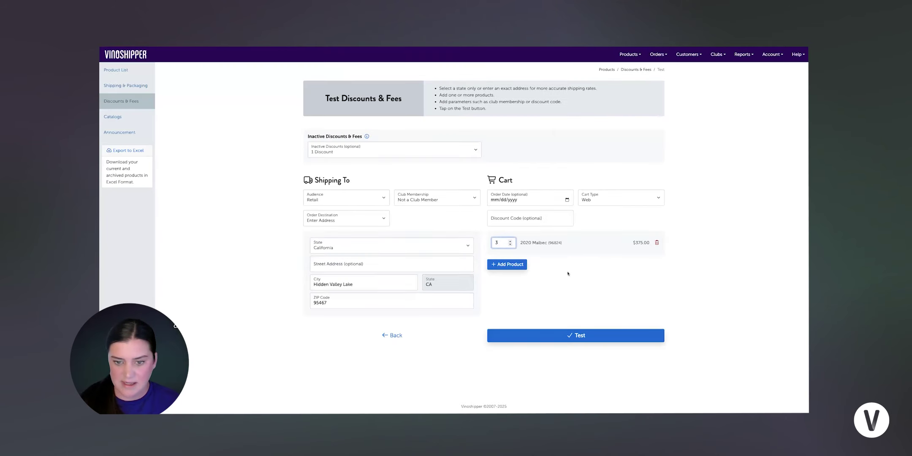
click(568, 339)
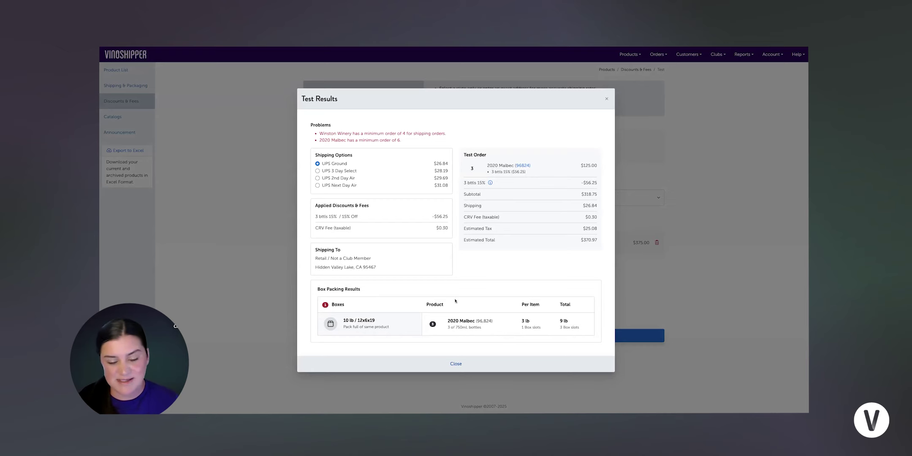
click(456, 364)
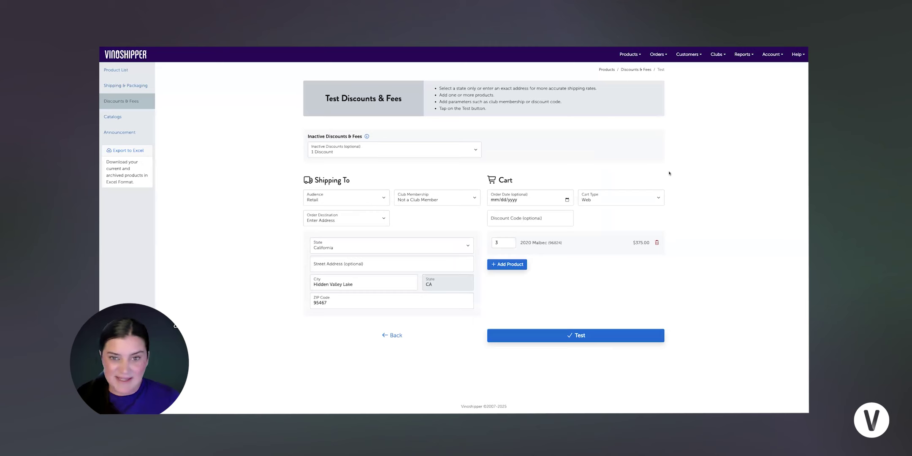